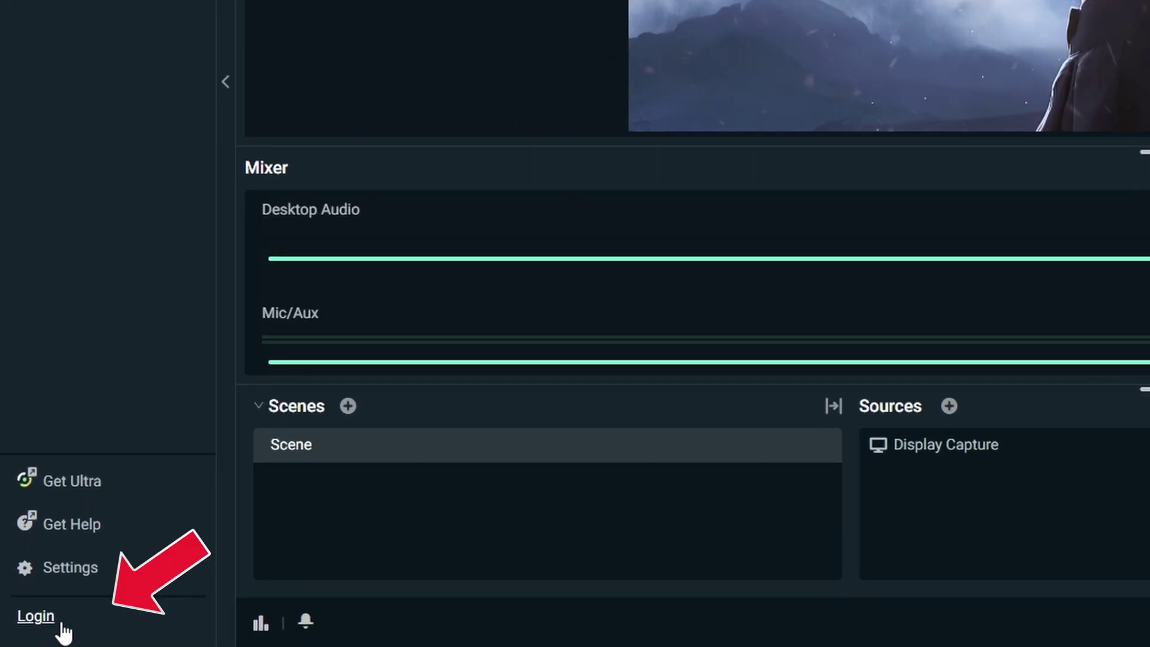
- Go to the Streamlabs Log In page using the Login button in the left sidebar
{"action": "left_click", "coordinate": [62, 624]}
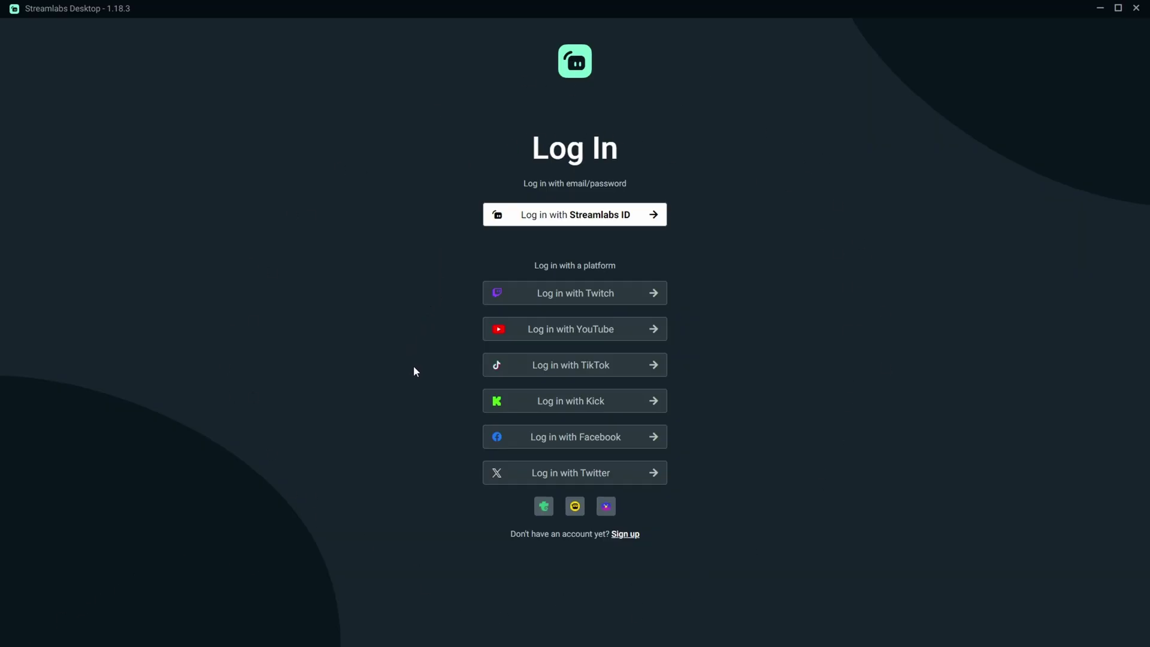
- Choose Log in with TikTok, then the phone / email / username sign-in option
{"action": "left_click", "coordinate": [633, 366]}
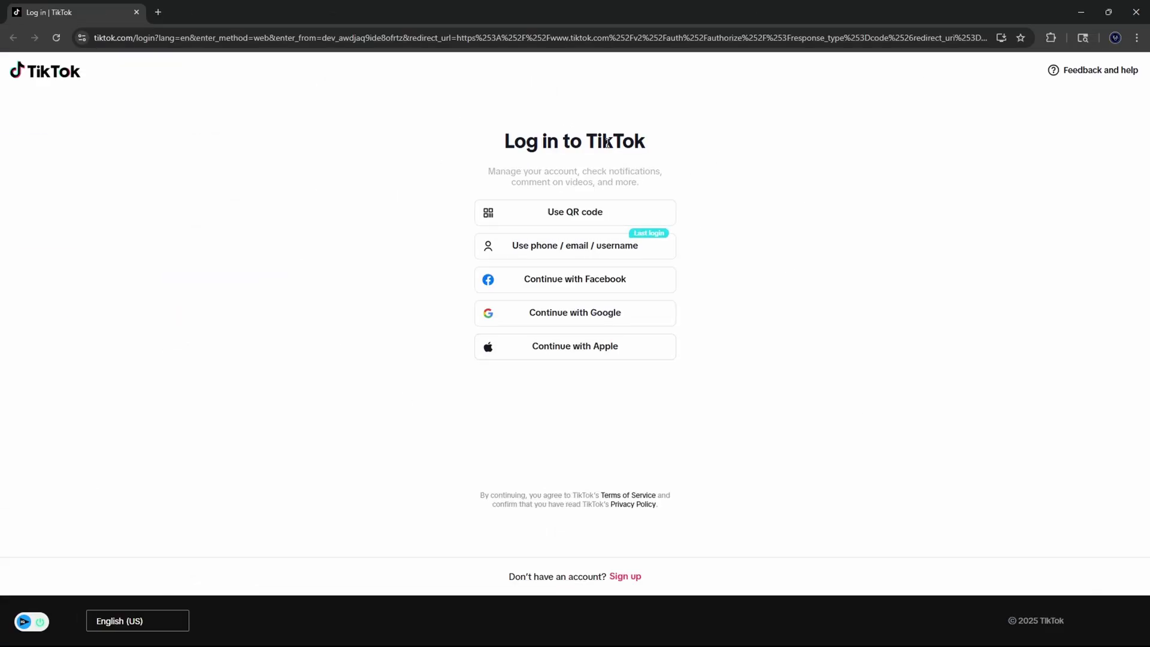
{"action": "left_click", "coordinate": [647, 251]}
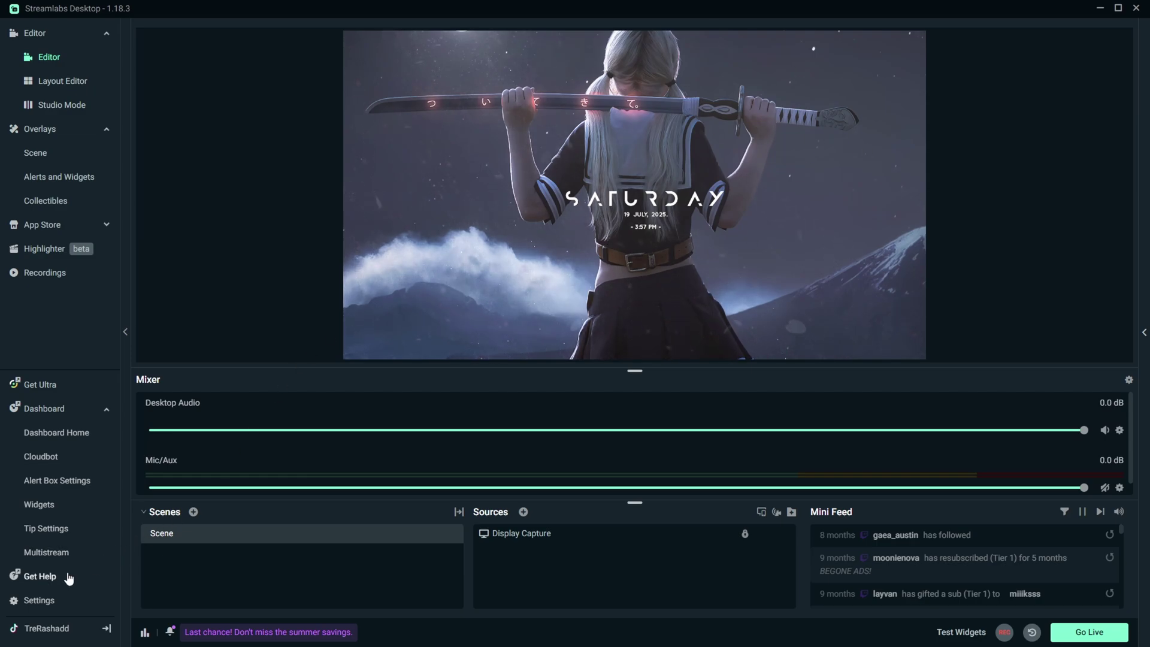
- Set the Video base canvas resolution to 1080x1920 in Settings
{"action": "left_click", "coordinate": [39, 601]}
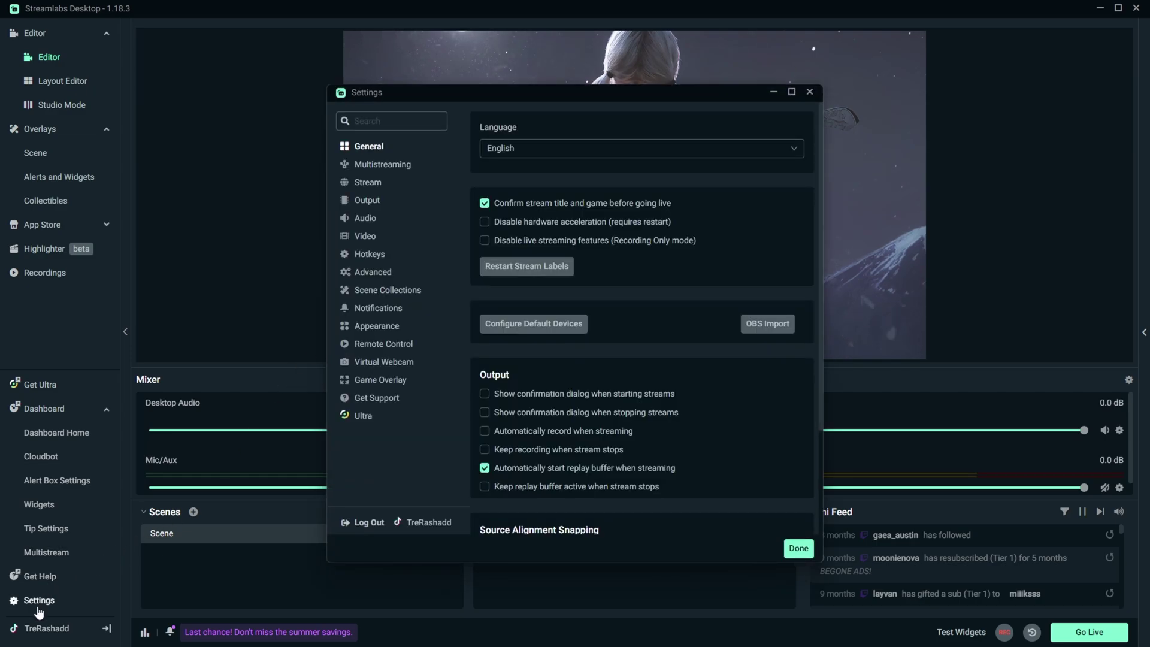
{"action": "left_click", "coordinate": [368, 239]}
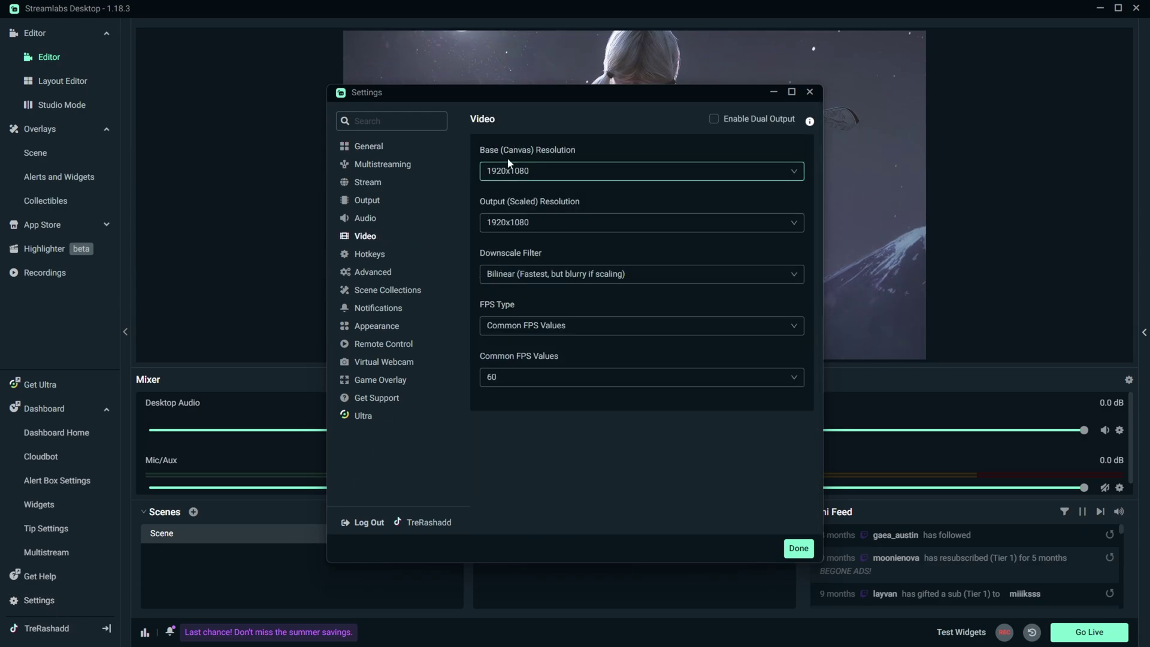
{"action": "left_click", "coordinate": [611, 174]}
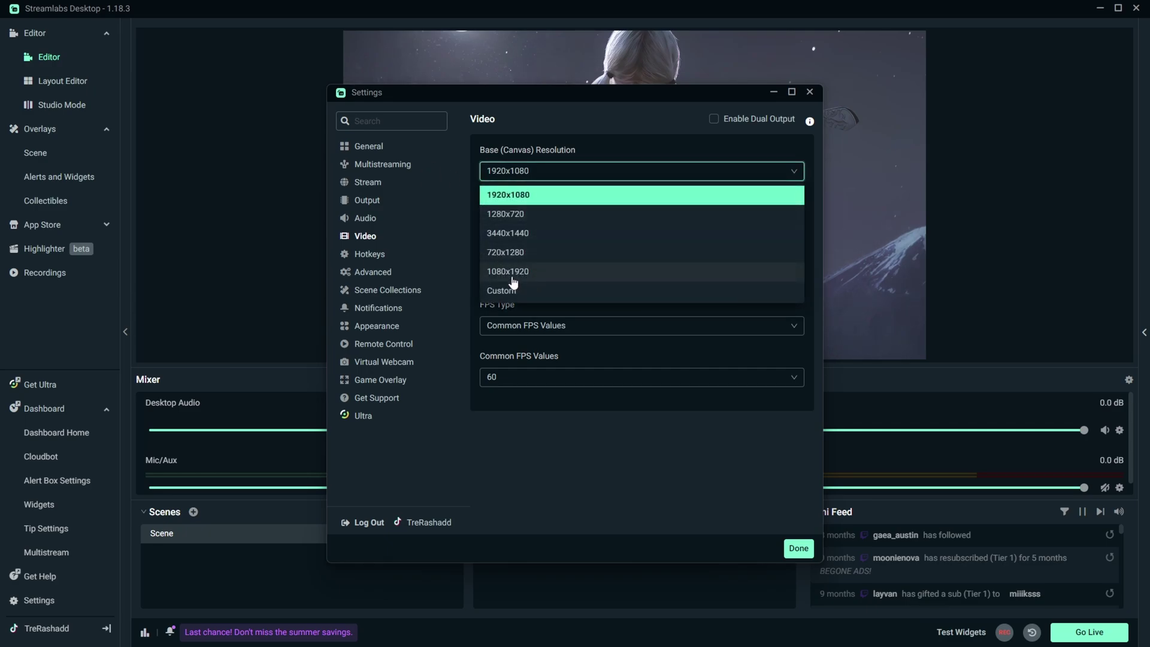
{"action": "left_click", "coordinate": [533, 279]}
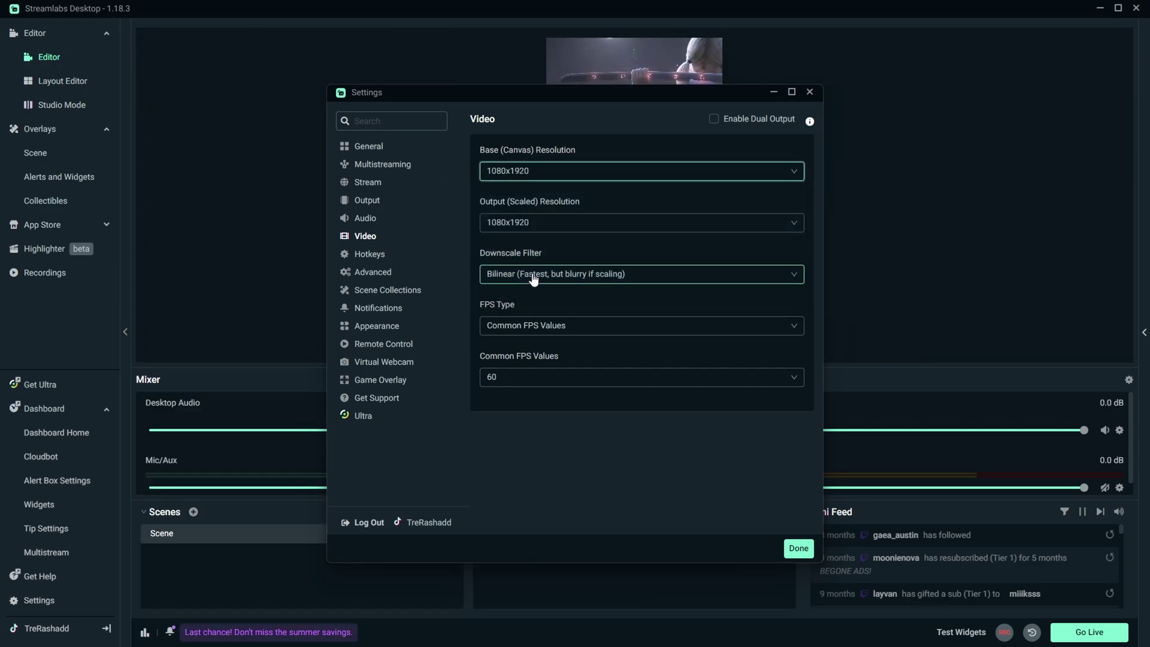
{"action": "left_click_drag", "start_coordinate": [659, 97], "coordinate": [544, 72]}
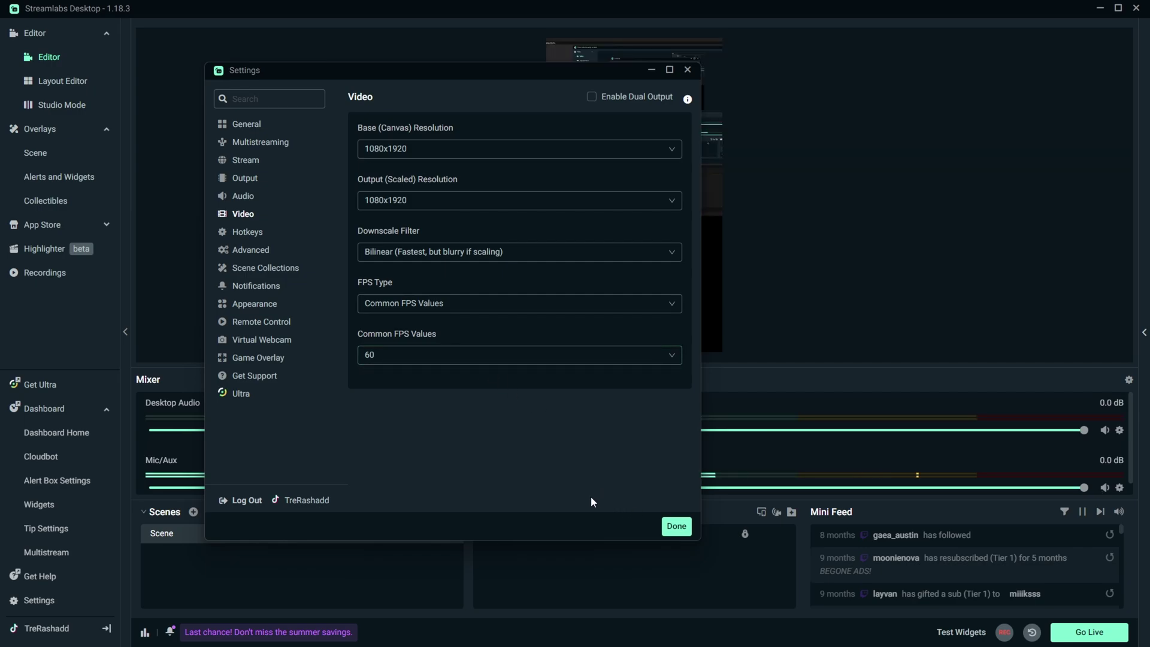
- In Output settings, keep NVIDIA NVENC H.264 (new) as the streaming encoder
{"action": "left_click", "coordinate": [253, 183]}
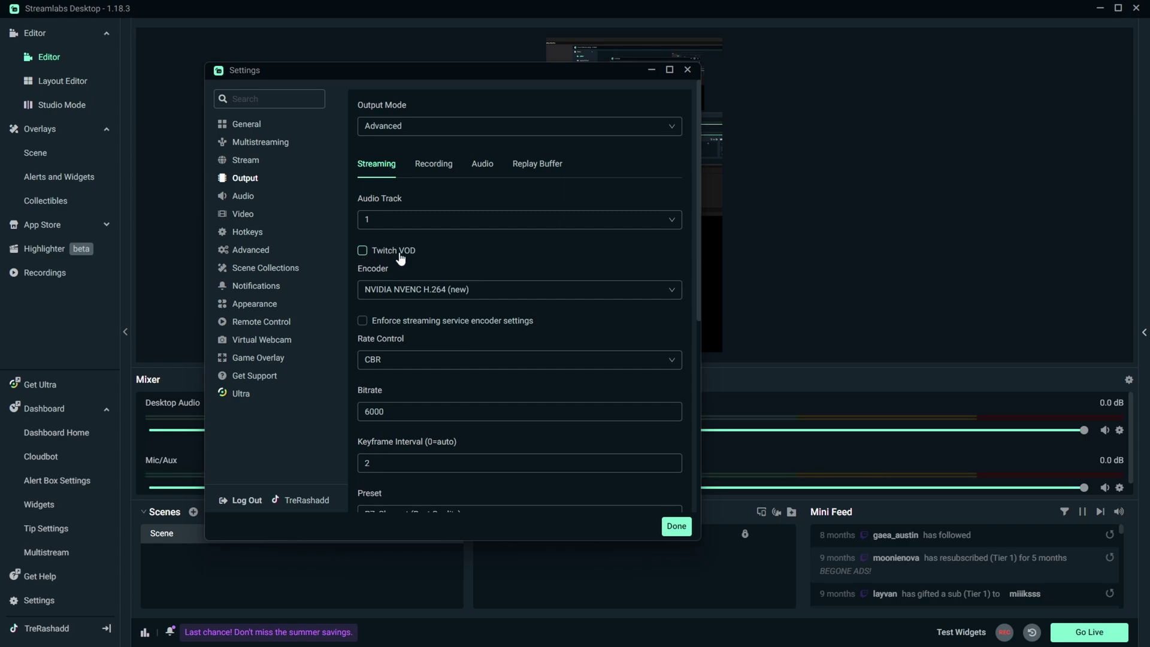
{"action": "left_click", "coordinate": [402, 293]}
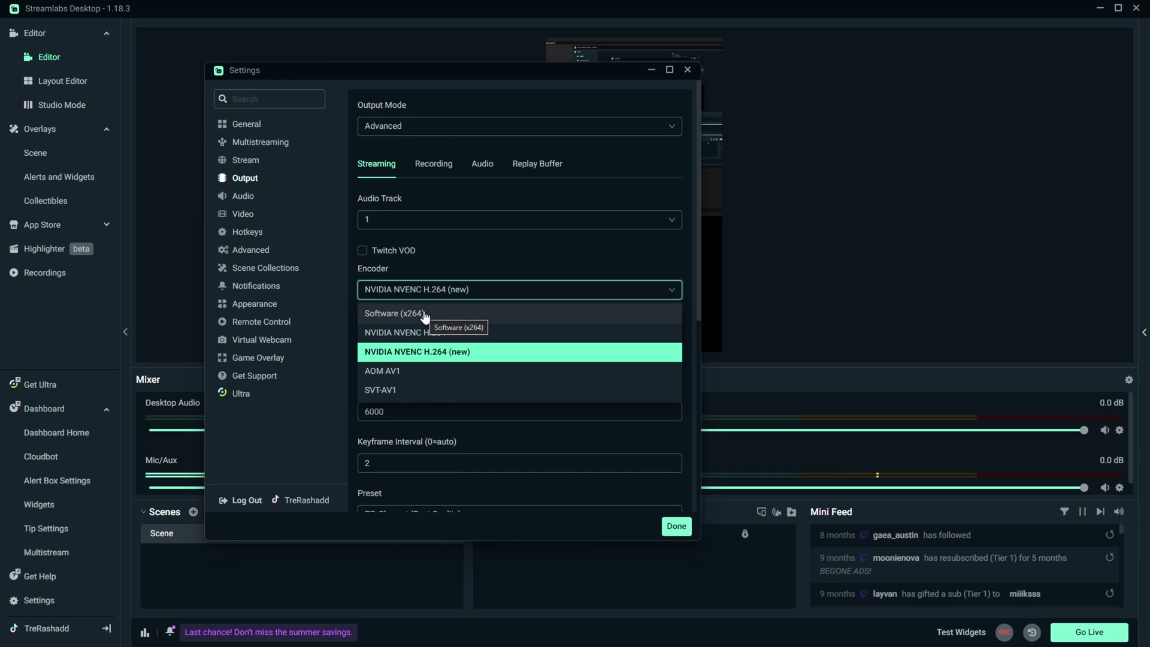
{"action": "left_click", "coordinate": [491, 297]}
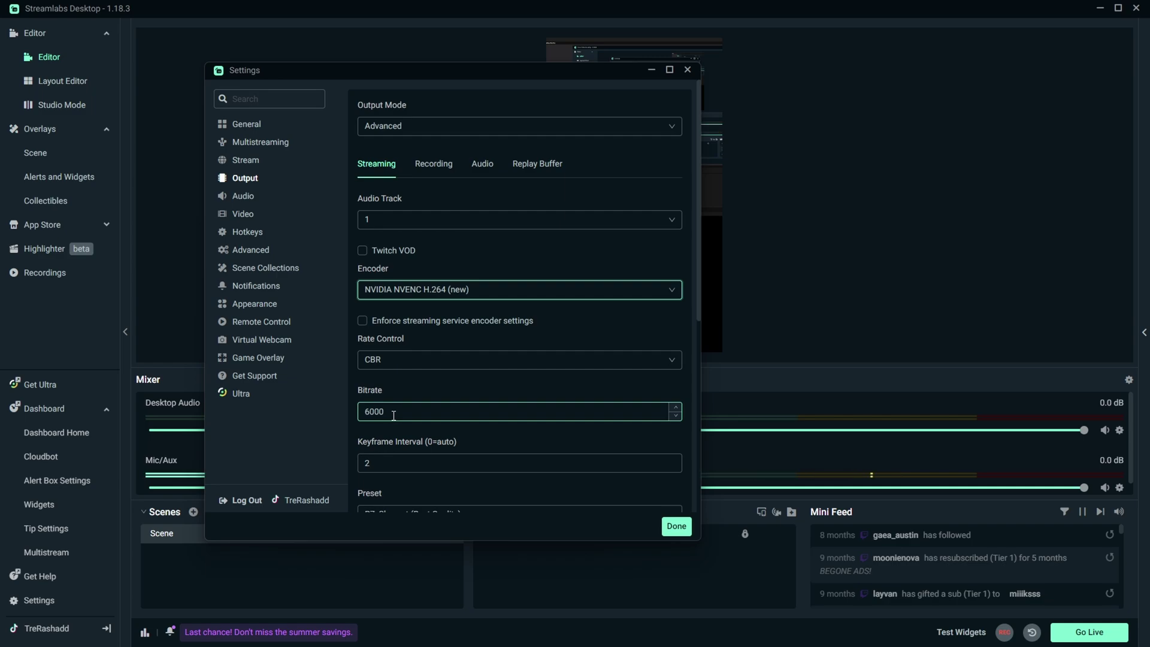
- Set the encoder preset to P5: Slow (Good Quality)
{"action": "scroll", "coordinate": [390, 411], "scroll_direction": "down", "scroll_amount": 1}
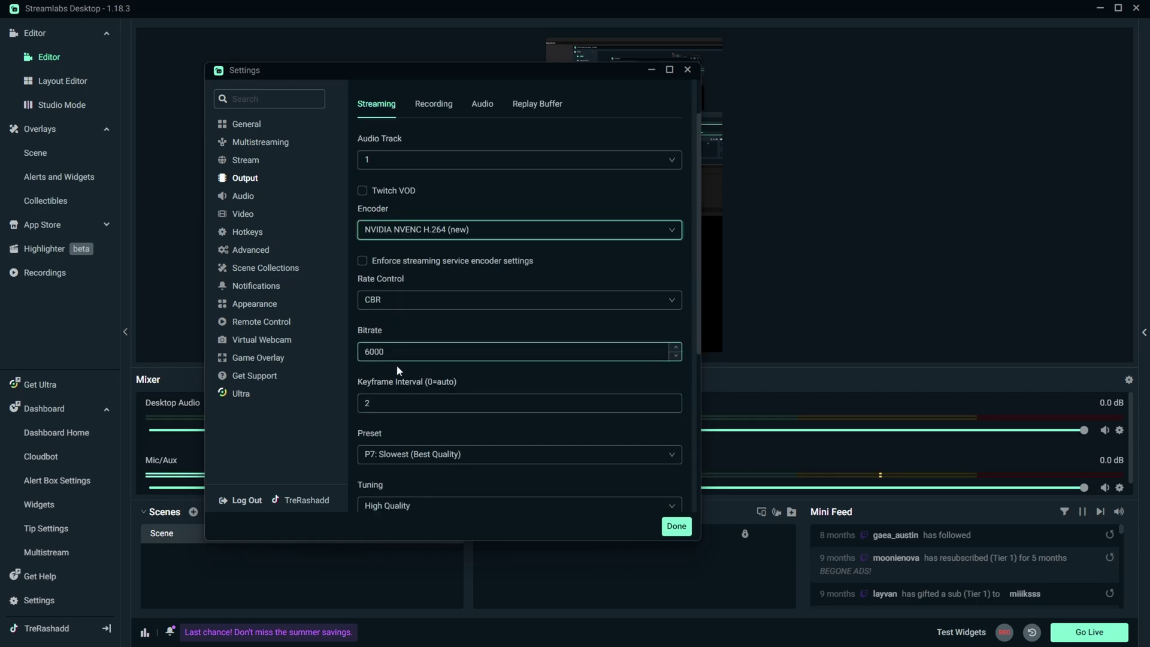
{"action": "scroll", "coordinate": [419, 398], "scroll_direction": "down", "scroll_amount": 1}
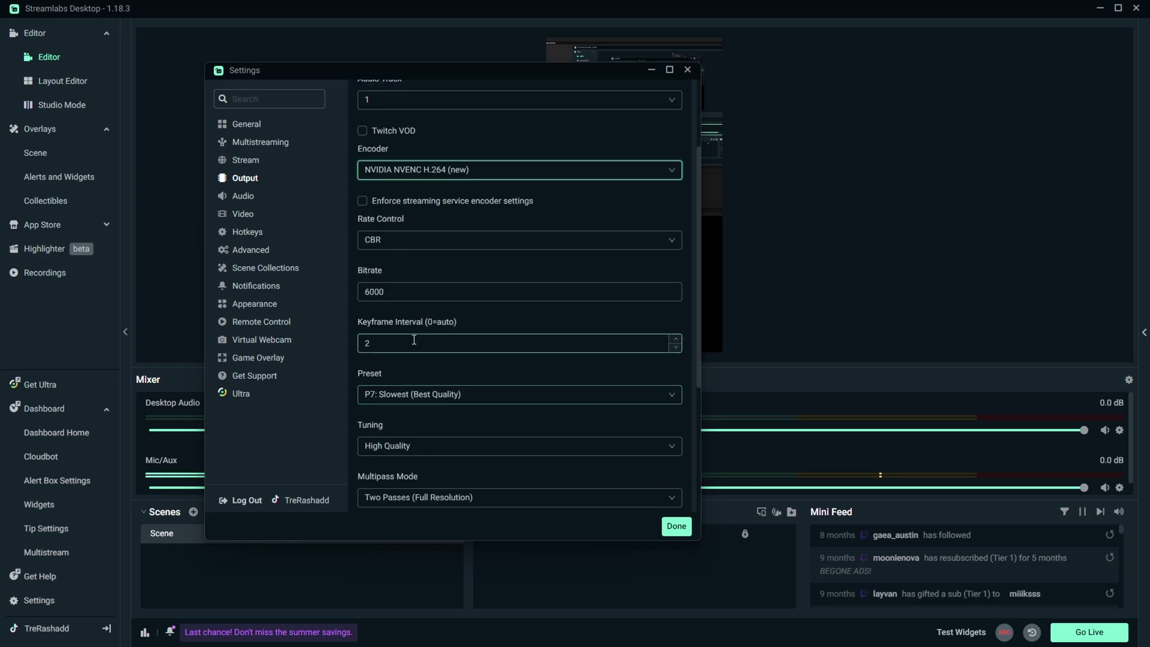
{"action": "scroll", "coordinate": [418, 329], "scroll_direction": "down", "scroll_amount": 1}
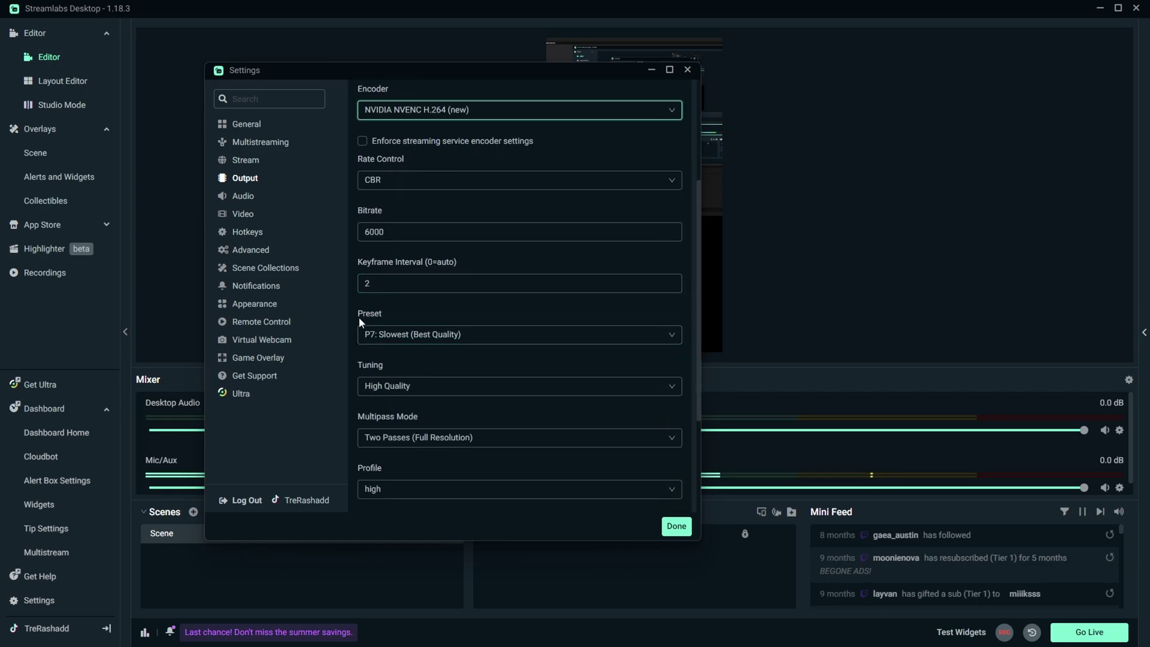
{"action": "left_click", "coordinate": [403, 340]}
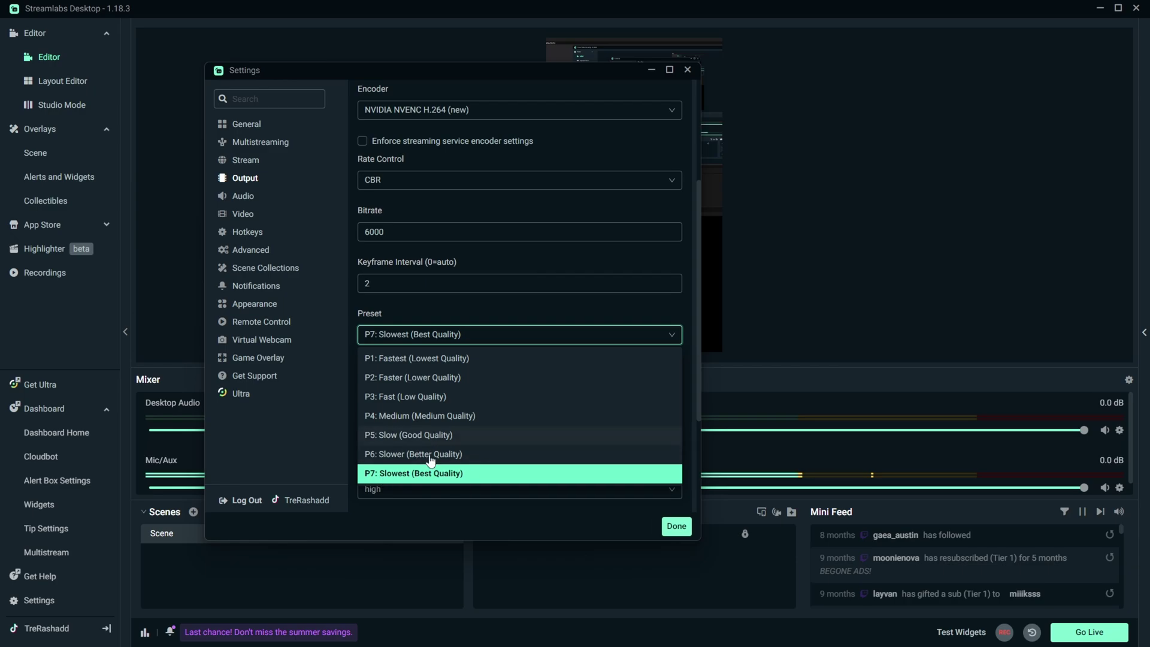
{"action": "left_click", "coordinate": [473, 442]}
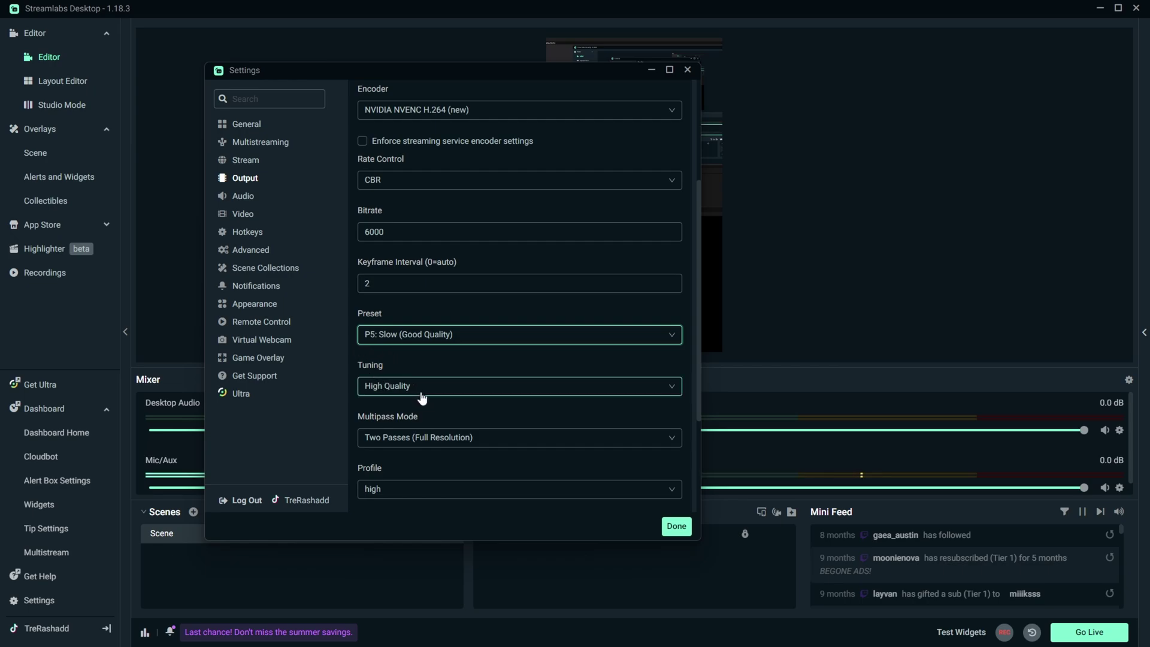
- Check the Max B-frames setting further down the Output page
{"action": "scroll", "coordinate": [458, 396], "scroll_direction": "down", "scroll_amount": 2}
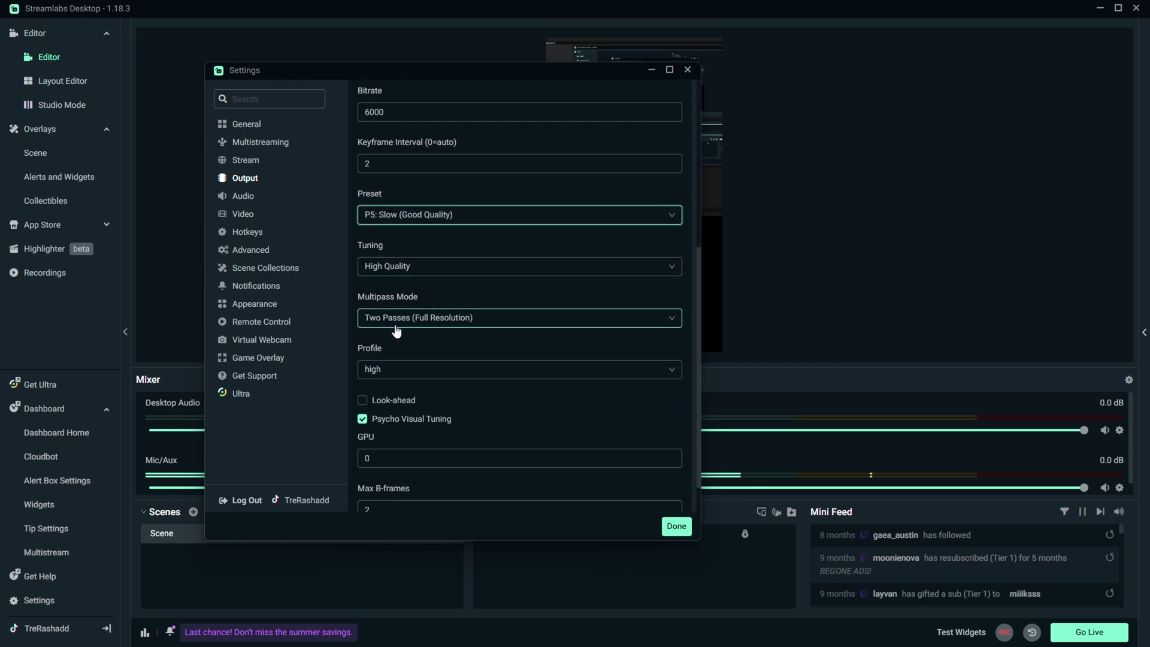
{"action": "scroll", "coordinate": [477, 318], "scroll_direction": "down", "scroll_amount": 1}
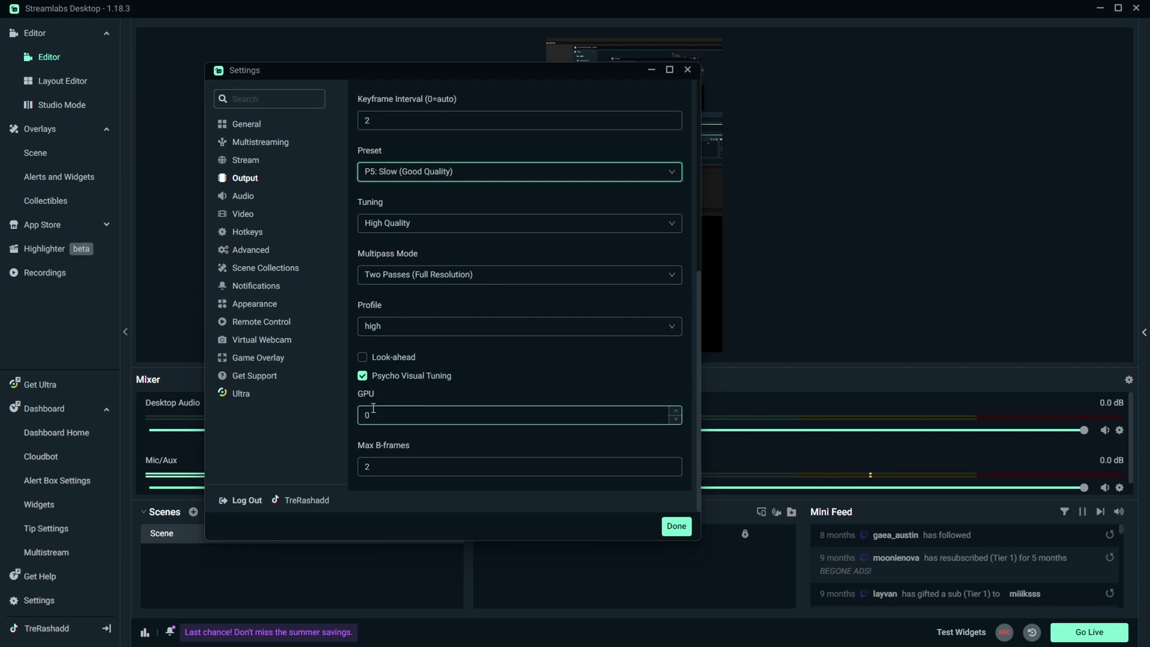
{"action": "left_click", "coordinate": [384, 467]}
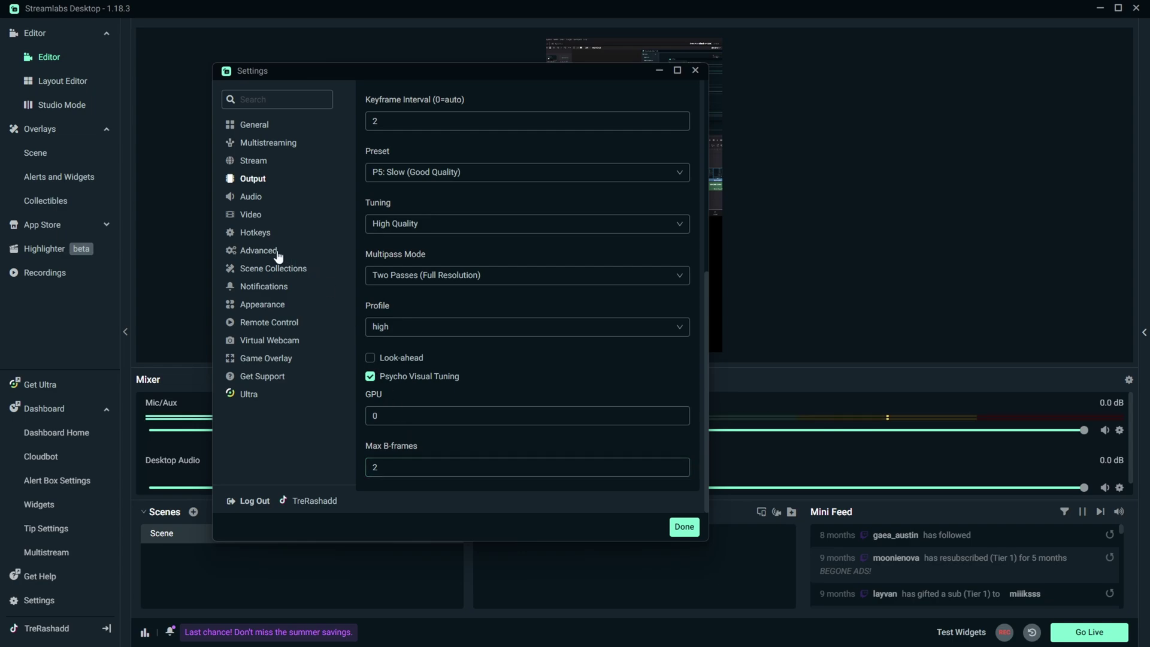
- Keep the 48khz sample rate and set Desktop Audio Device 1 to Headset Earphone (G435)
{"action": "left_click", "coordinate": [243, 200]}
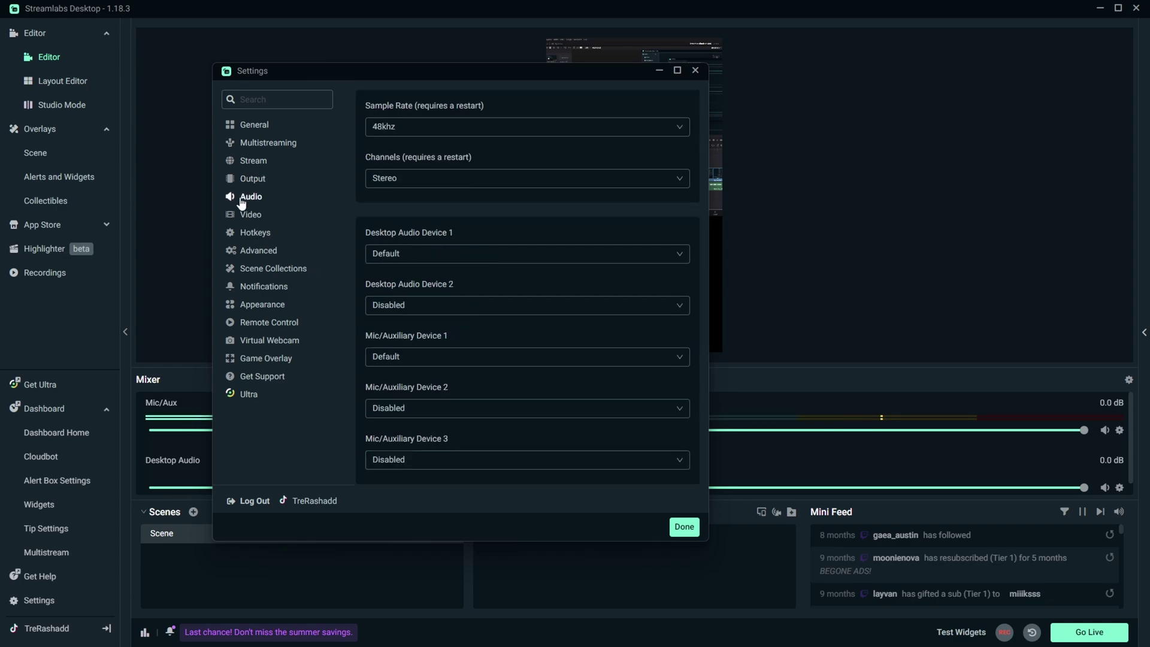
{"action": "left_click", "coordinate": [398, 133]}
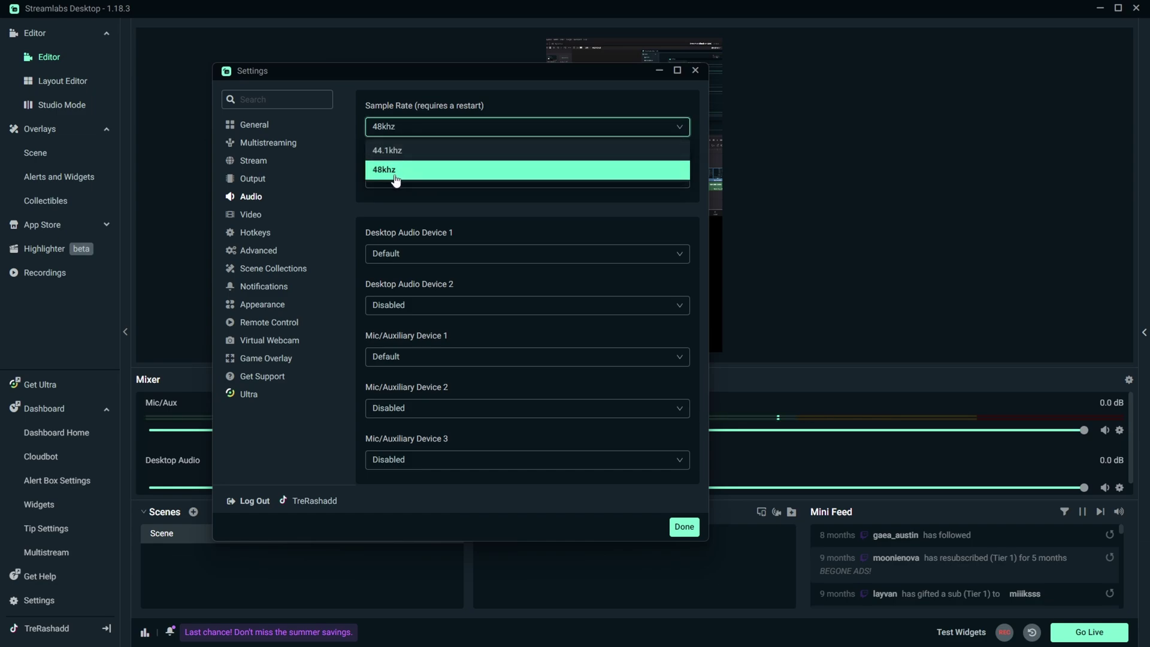
{"action": "left_click", "coordinate": [351, 185]}
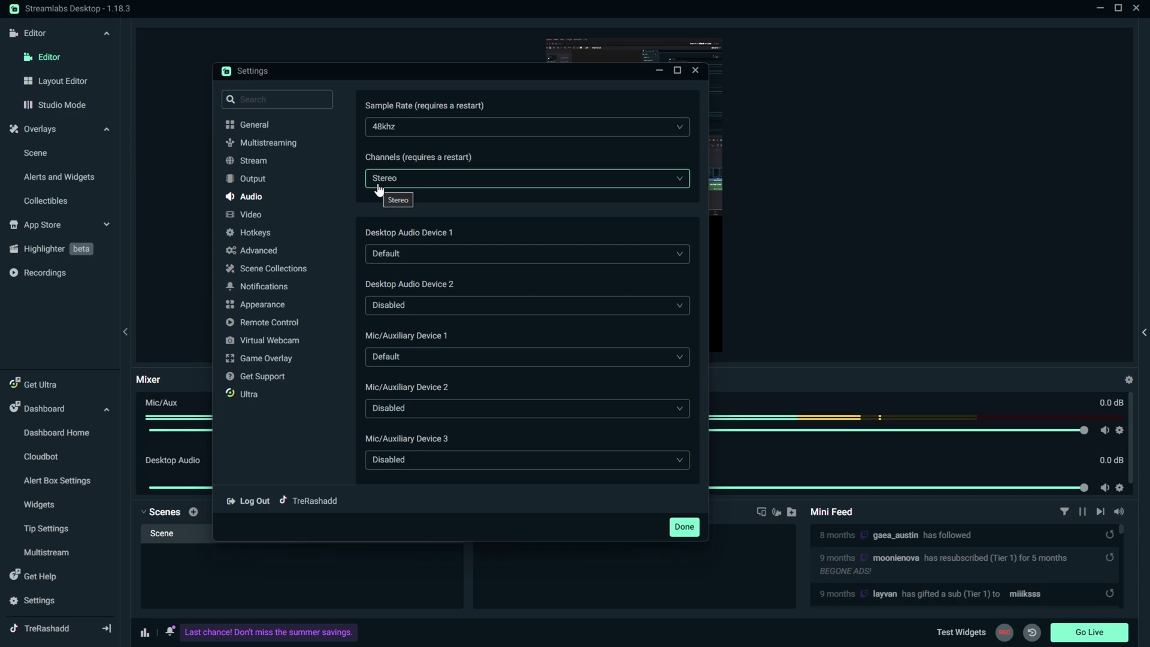
{"action": "left_click", "coordinate": [388, 254]}
{"action": "scroll", "coordinate": [456, 311], "scroll_direction": "down", "scroll_amount": 1}
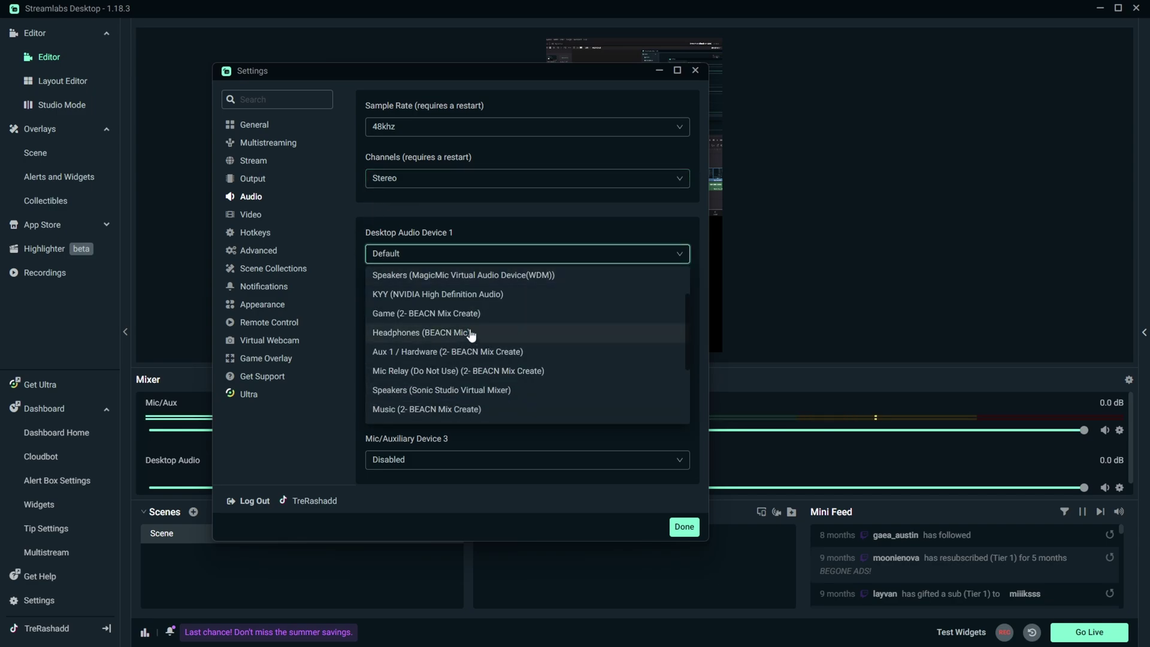
{"action": "scroll", "coordinate": [476, 305], "scroll_direction": "down", "scroll_amount": 2}
{"action": "left_click", "coordinate": [477, 306]}
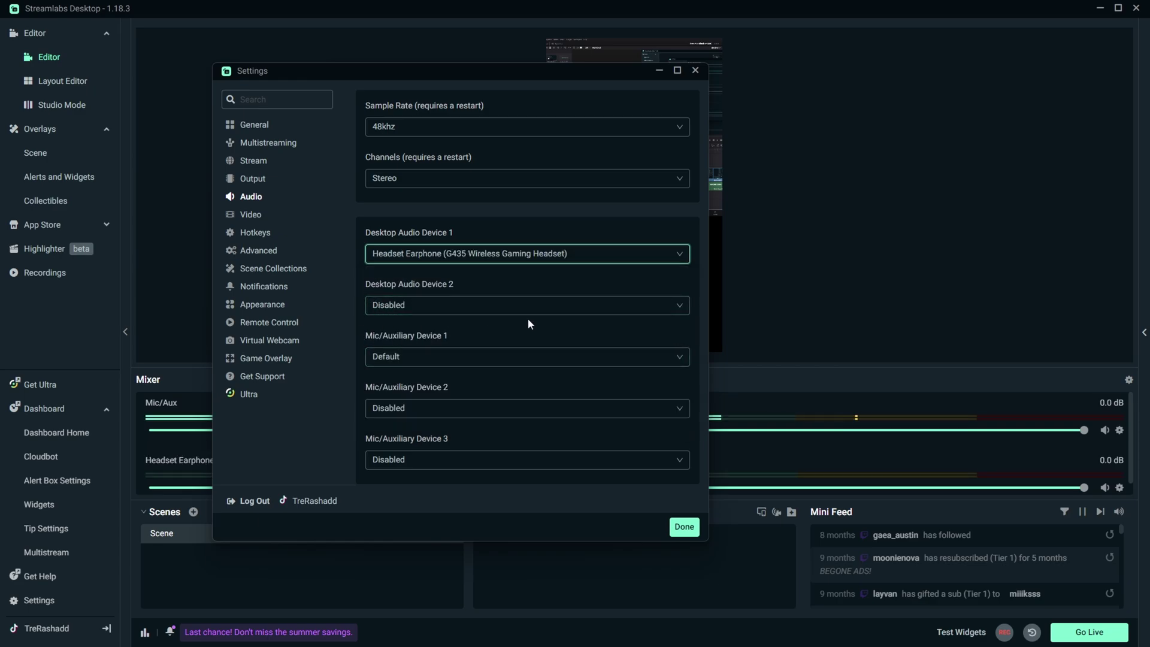
- Set Mic/Auxiliary Device 1 to Microphone (BEACN Mic)
{"action": "left_click", "coordinate": [413, 358]}
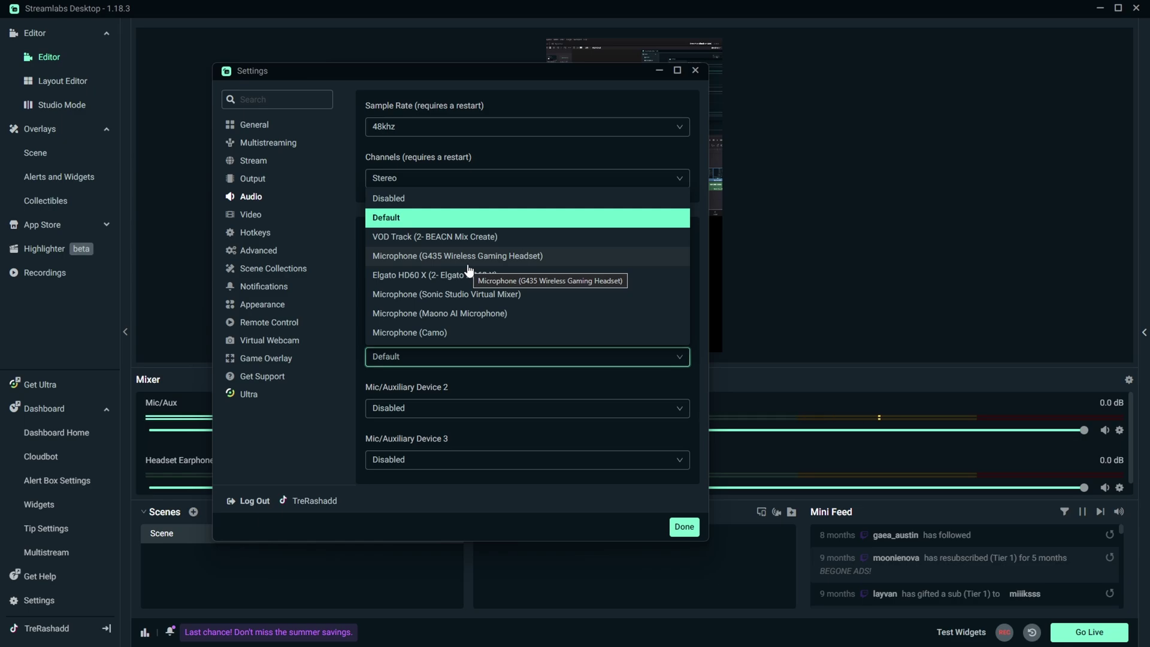
{"action": "scroll", "coordinate": [467, 268], "scroll_direction": "down", "scroll_amount": 1}
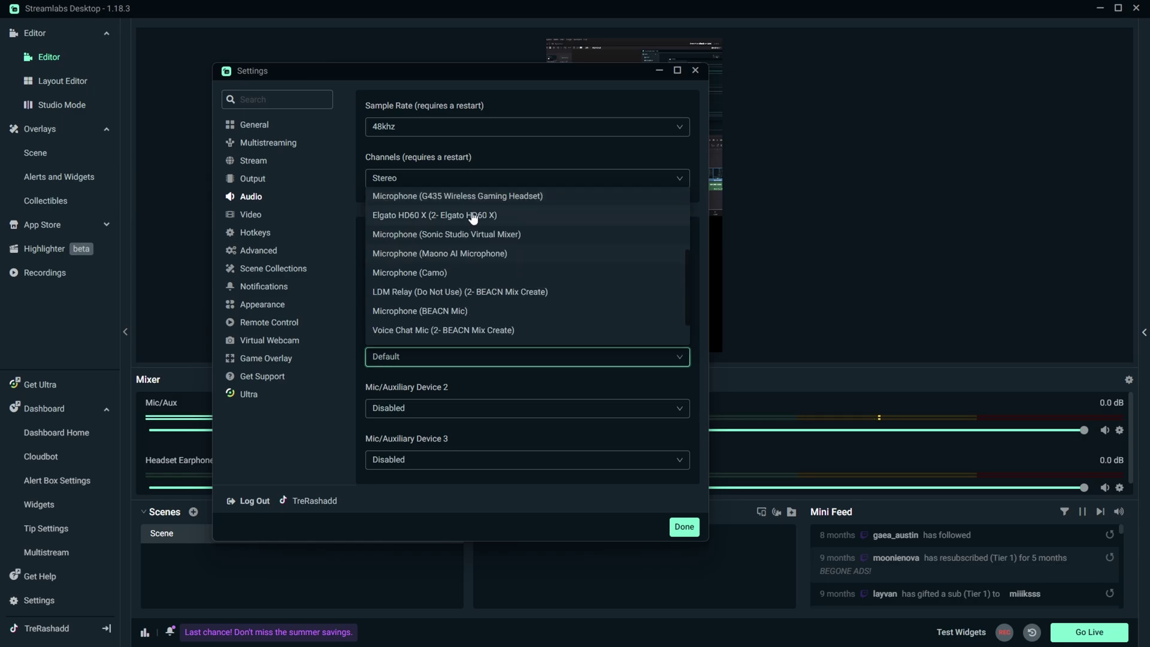
{"action": "left_click", "coordinate": [457, 315]}
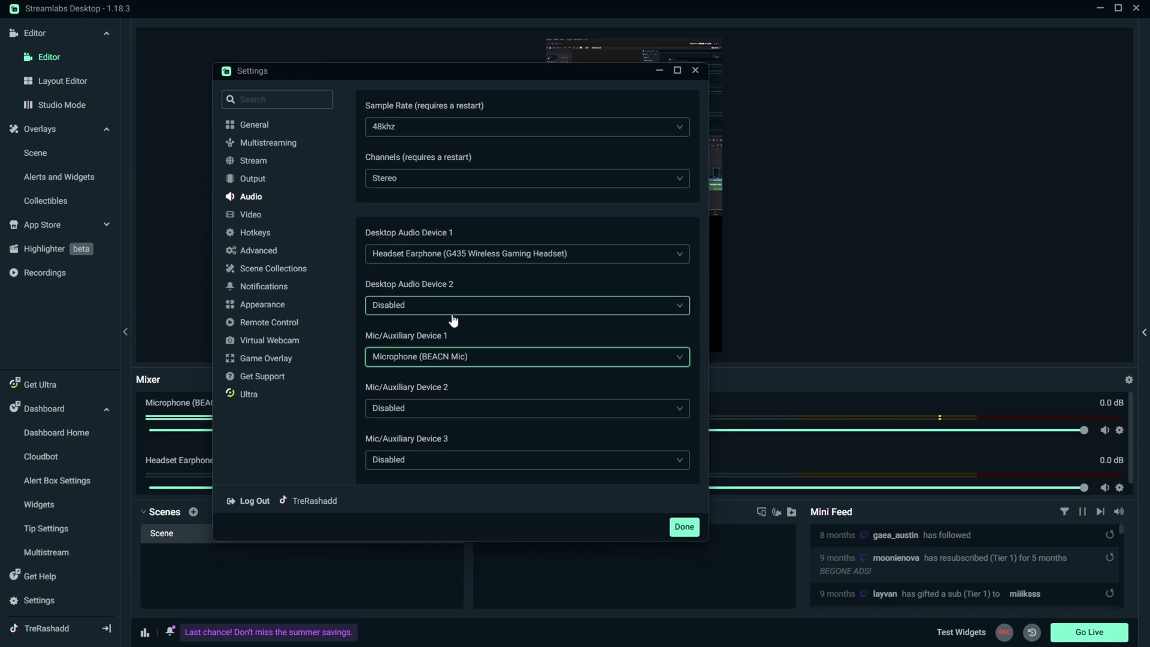
{"action": "left_click", "coordinate": [684, 526]}
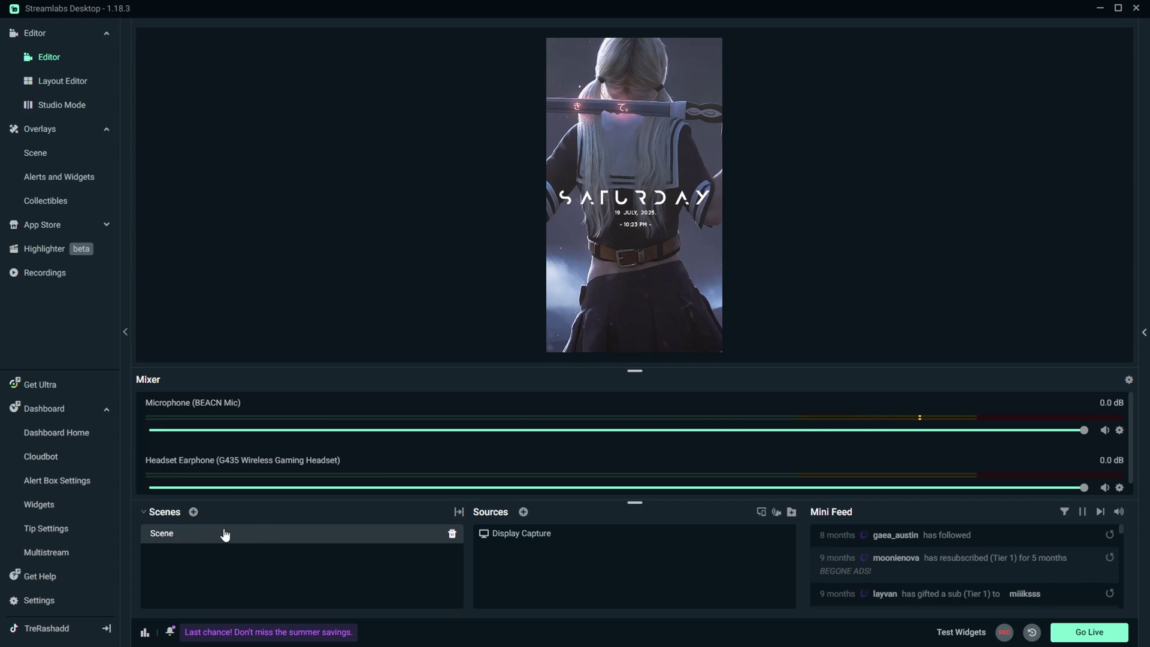
{"action": "left_click", "coordinate": [194, 513]}
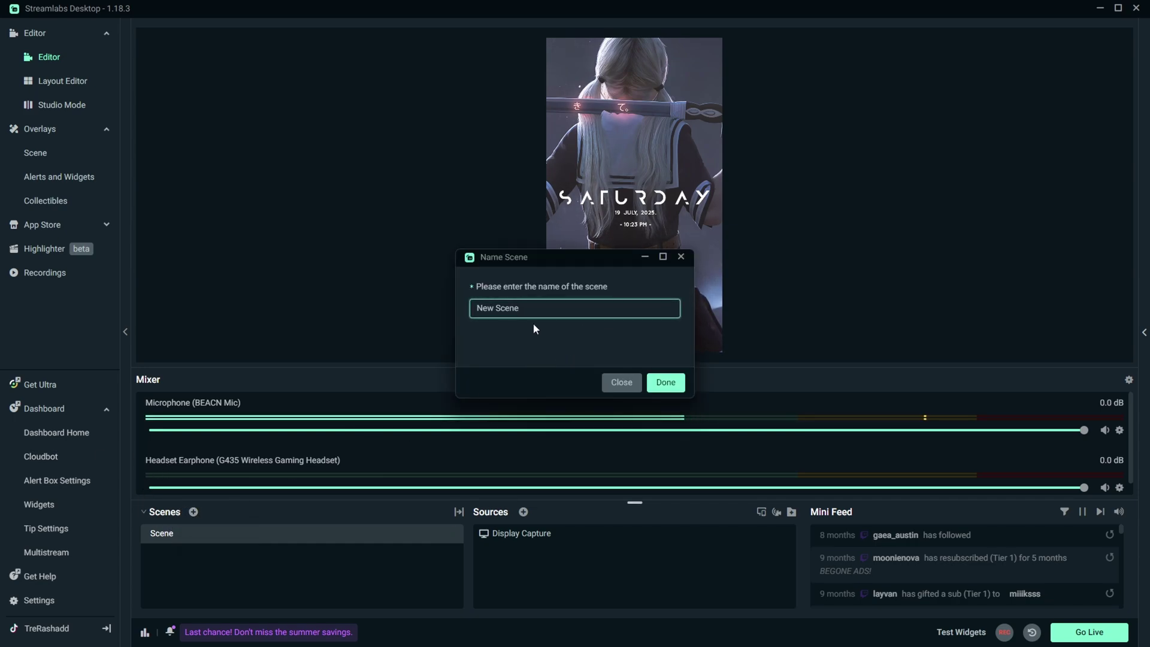
{"action": "left_click", "coordinate": [628, 384]}
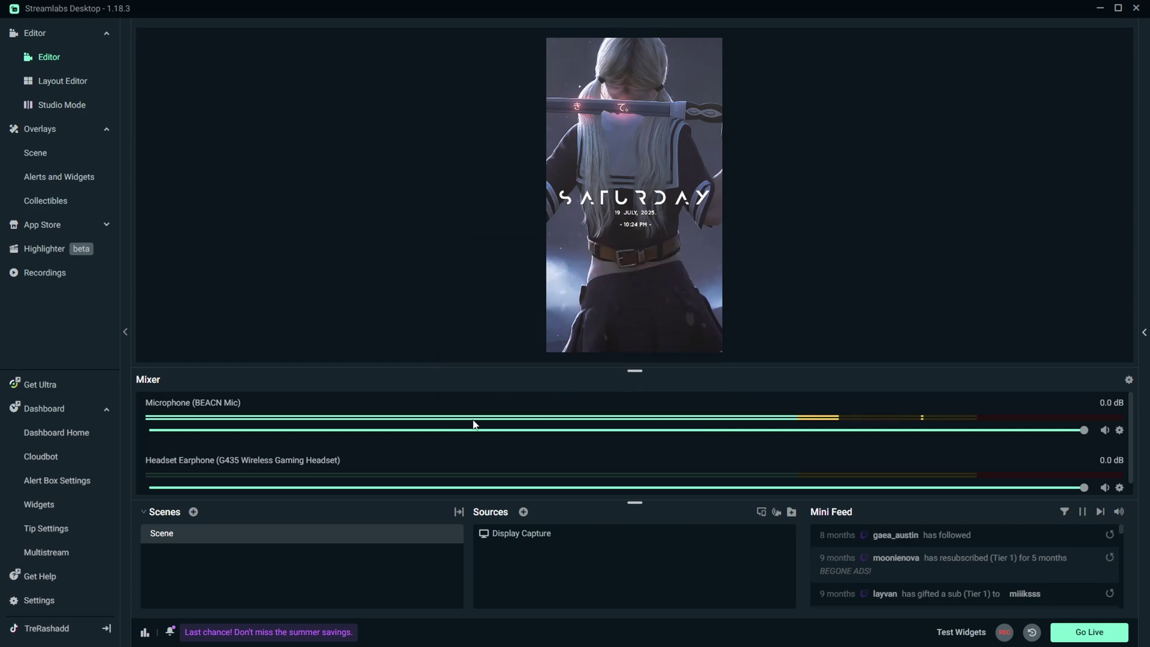
- Add a new Display Capture source named 'Gameplay' to the scene
{"action": "left_click", "coordinate": [523, 513]}
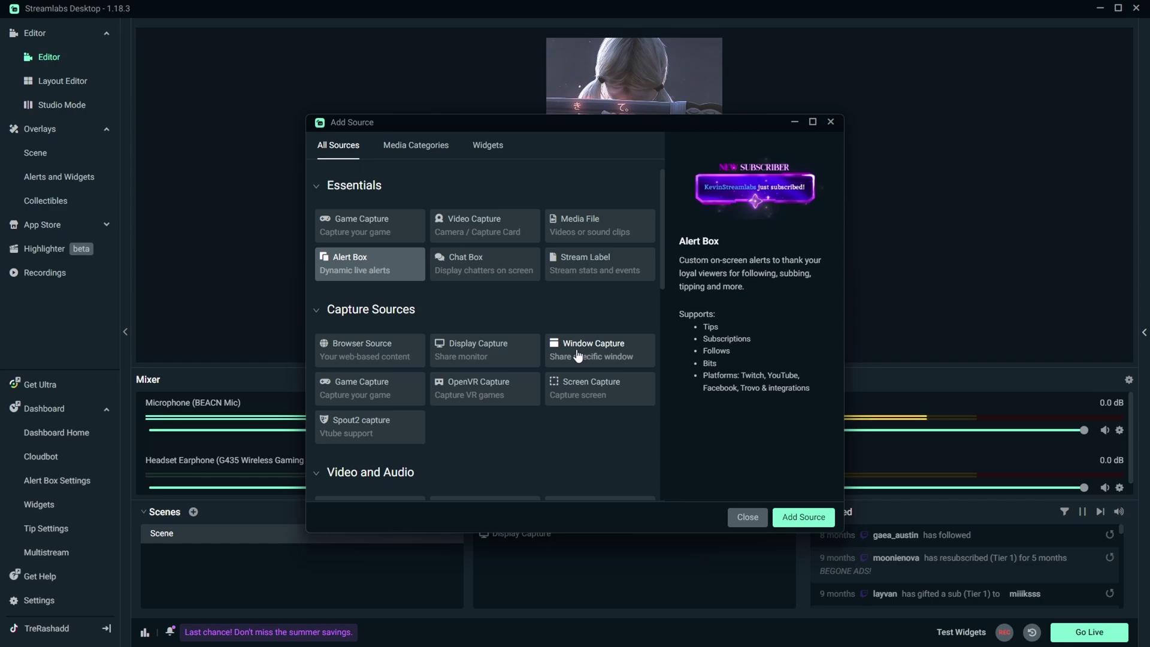
{"action": "left_click", "coordinate": [482, 351]}
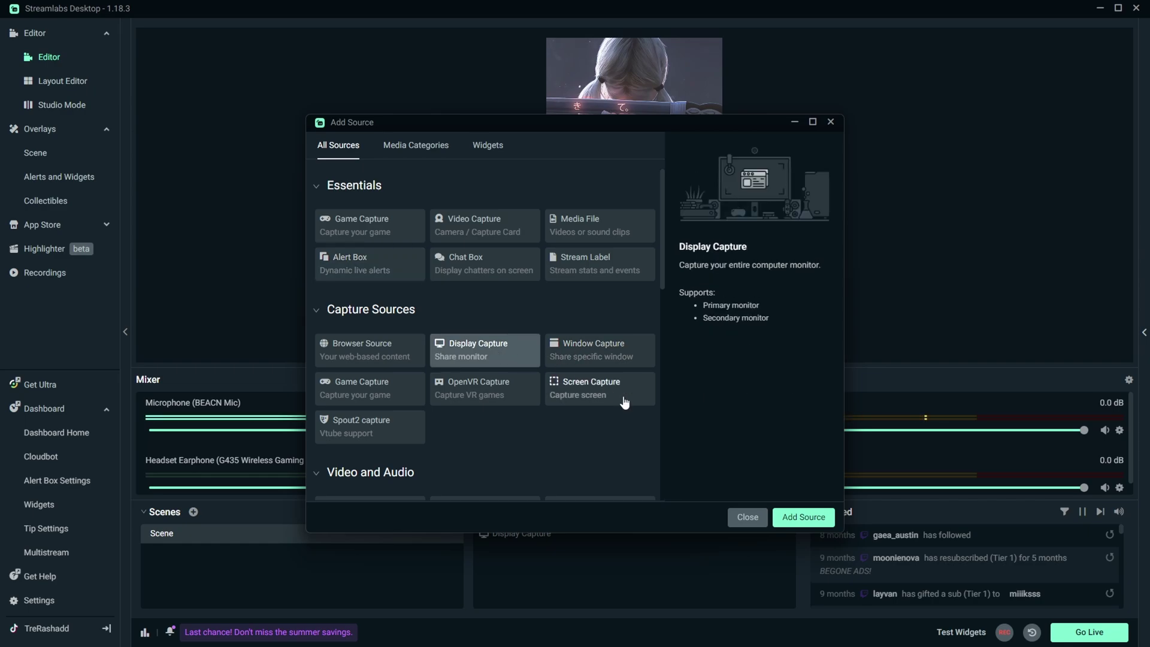
{"action": "left_click", "coordinate": [798, 518]}
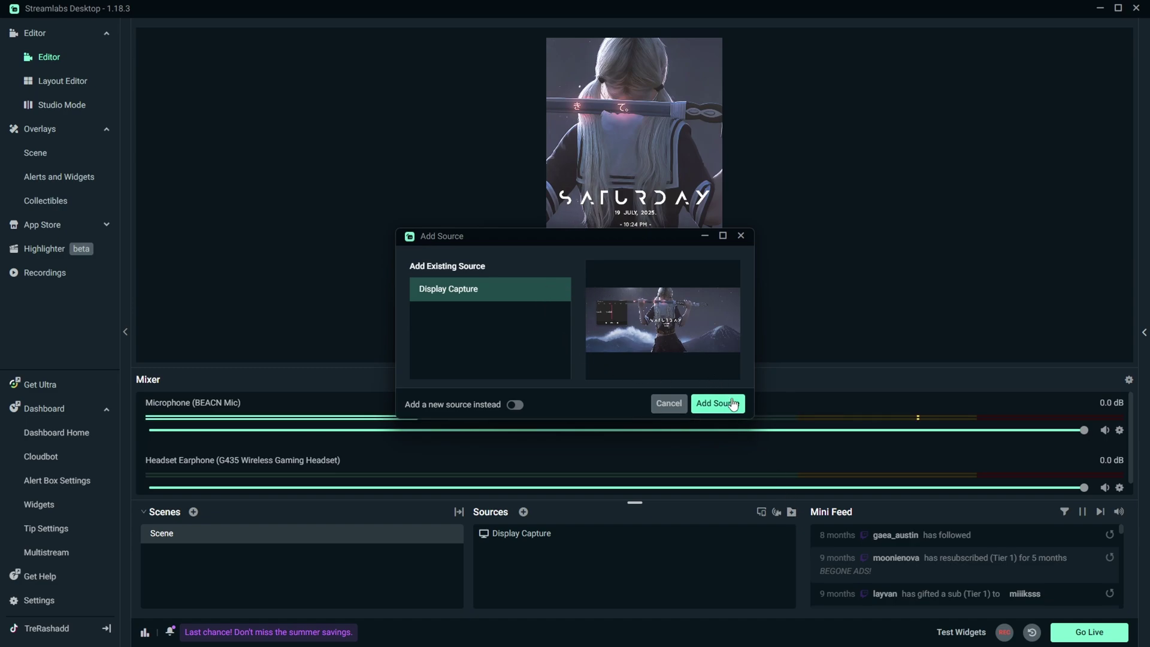
{"action": "left_click", "coordinate": [516, 405]}
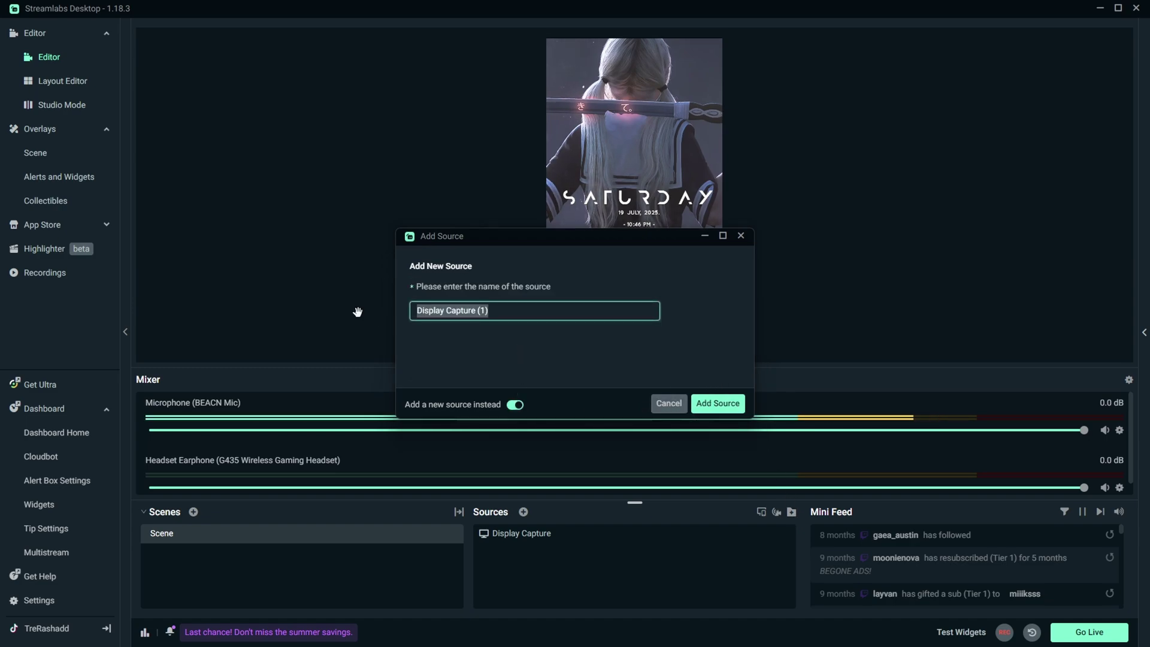
{"action": "key", "text": "BackSpace"}
{"action": "type", "text": "Gameplay"}
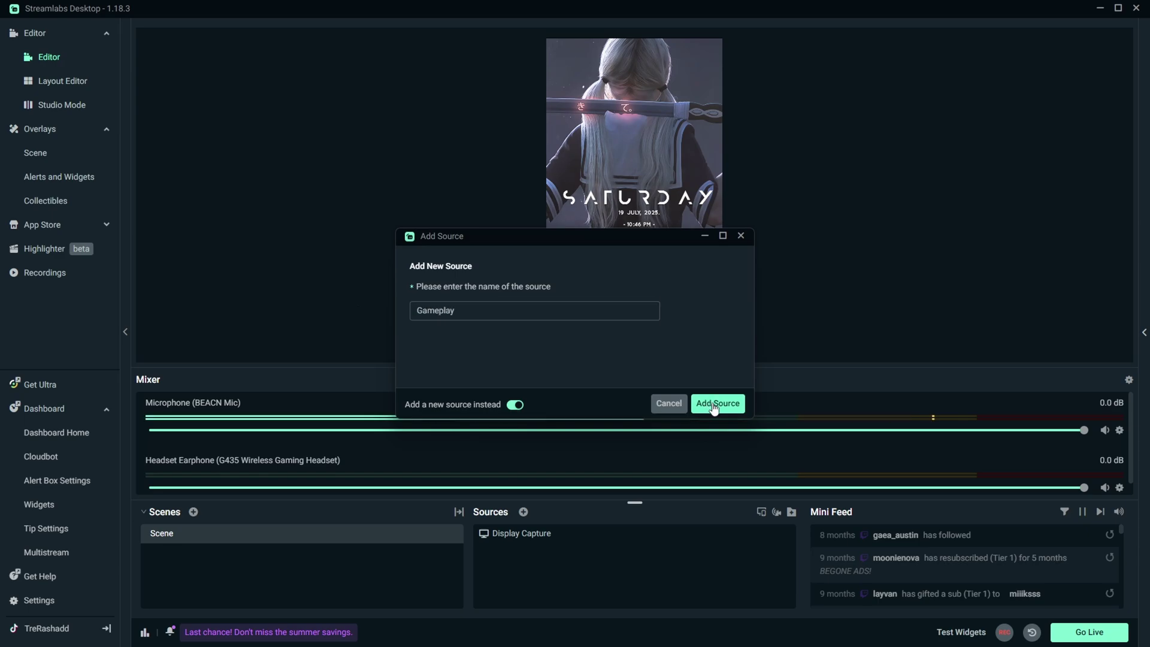
{"action": "left_click", "coordinate": [716, 405]}
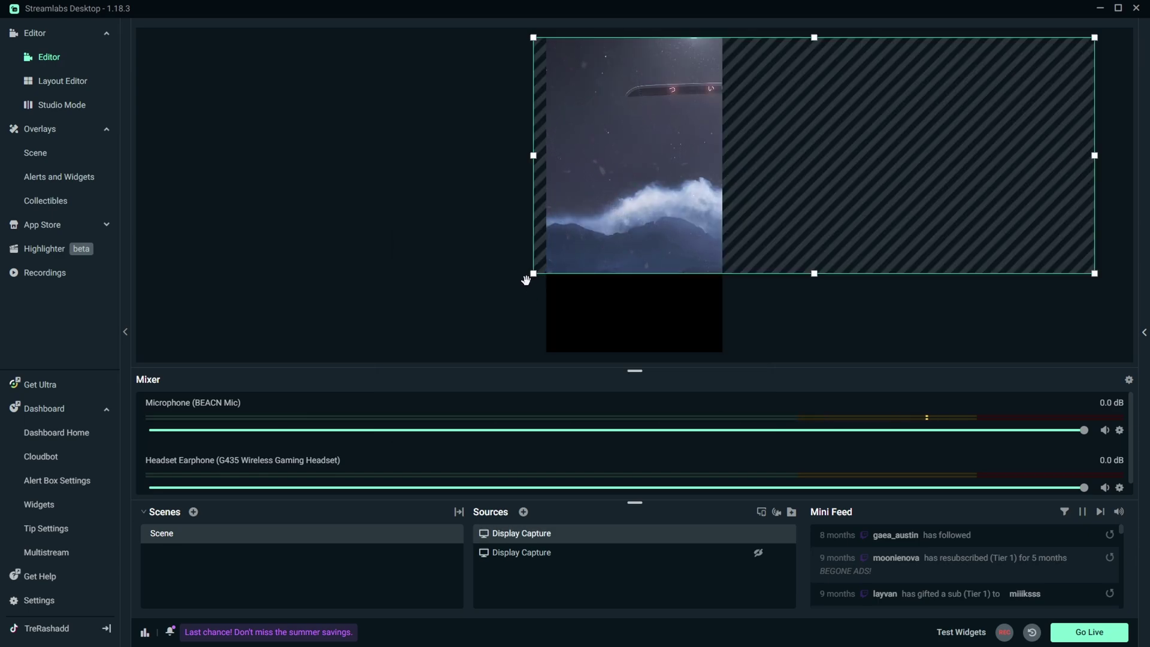
- Stretch and shift the Gameplay capture in the preview, then delete it
{"action": "left_click_drag", "start_coordinate": [528, 275], "coordinate": [382, 352]}
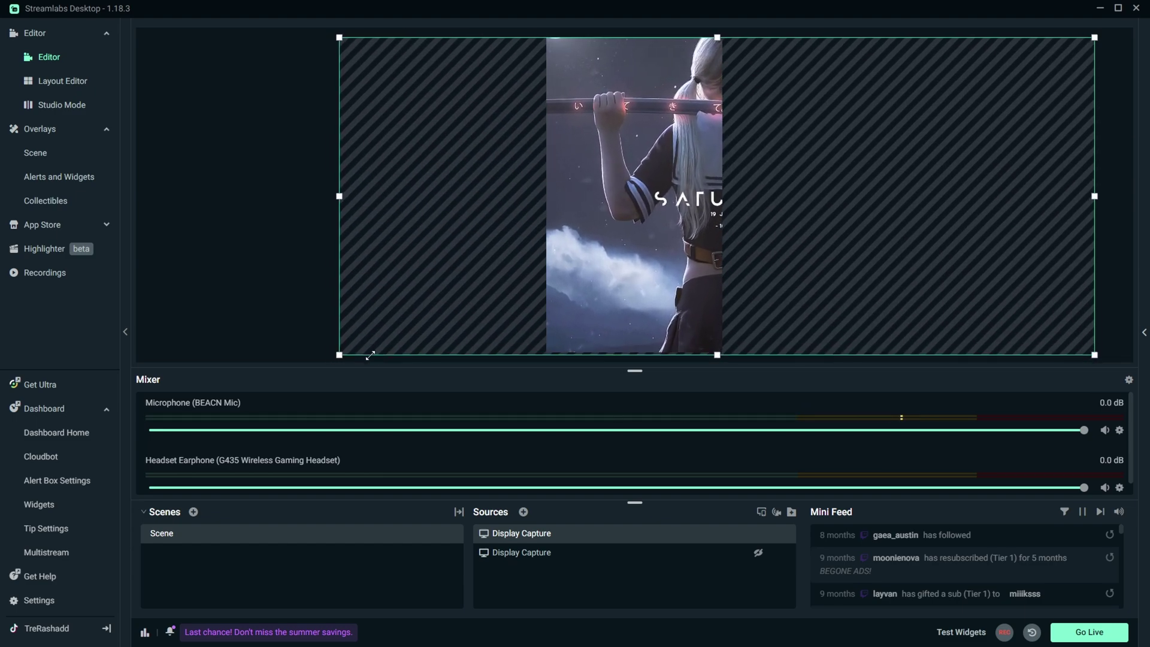
{"action": "left_click_drag", "start_coordinate": [754, 313], "coordinate": [662, 312]}
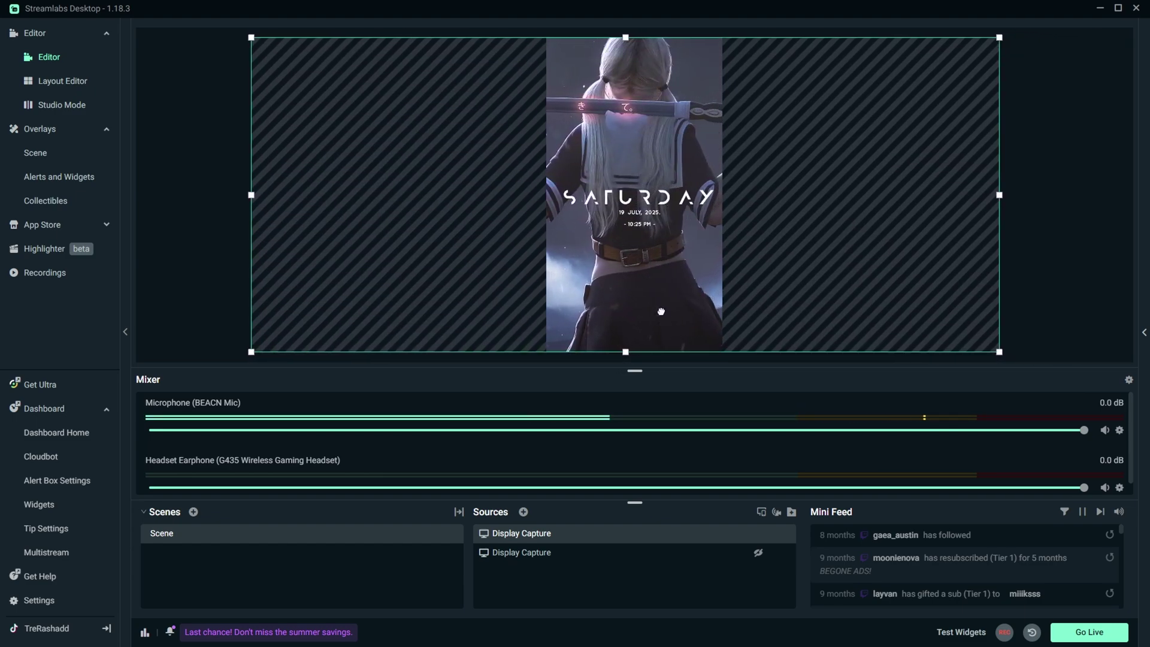
{"action": "key", "text": "Delete"}
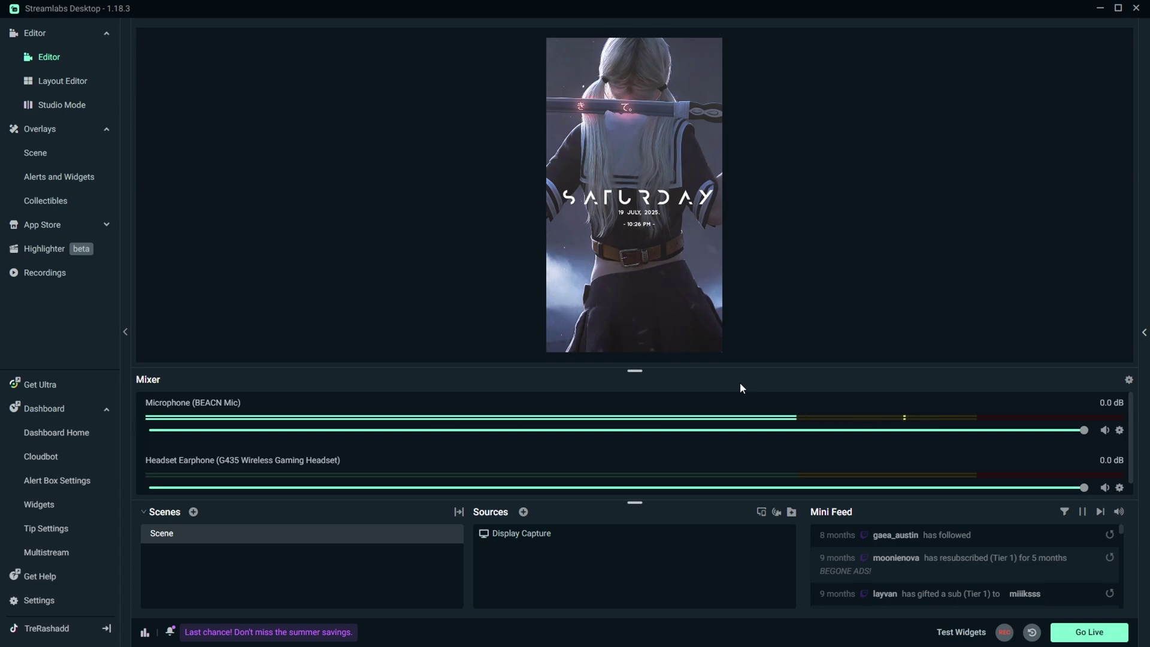
- Add a Video Capture Device source named 'camera'
{"action": "left_click", "coordinate": [523, 512]}
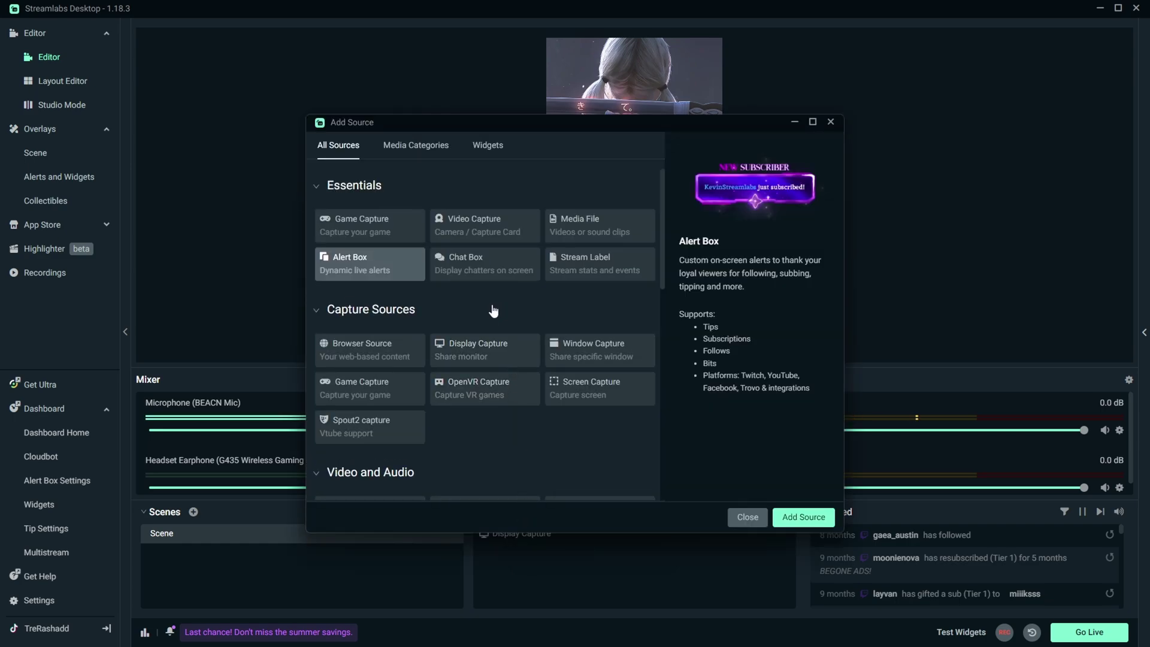
{"action": "scroll", "coordinate": [486, 303], "scroll_direction": "down", "scroll_amount": 2}
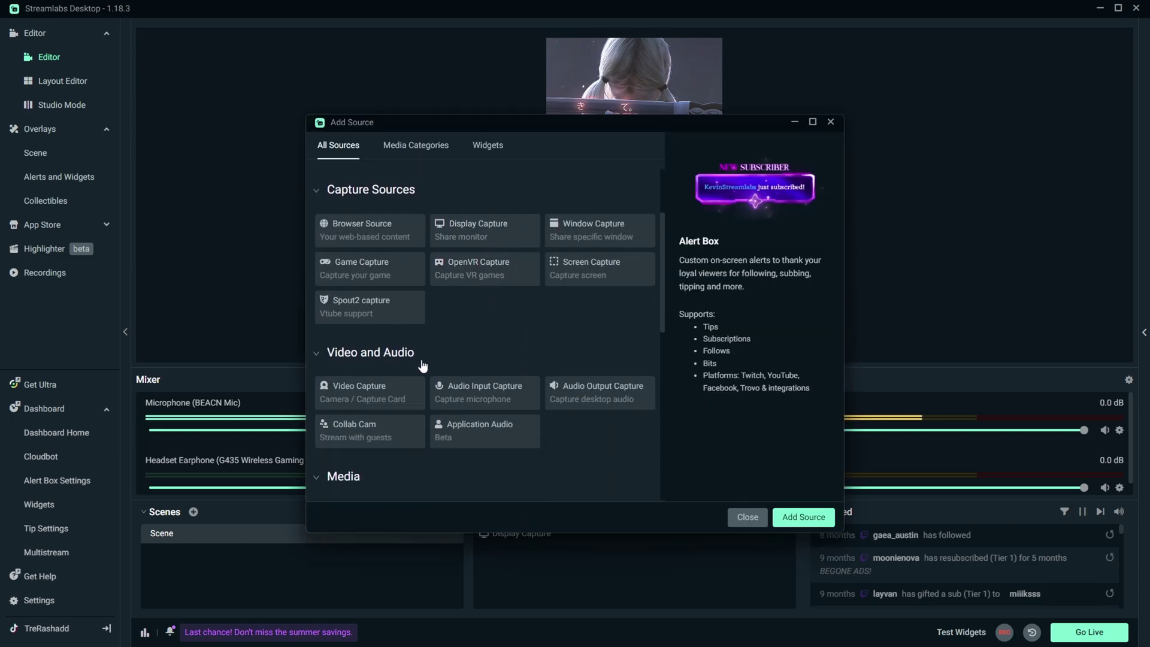
{"action": "left_click", "coordinate": [385, 399]}
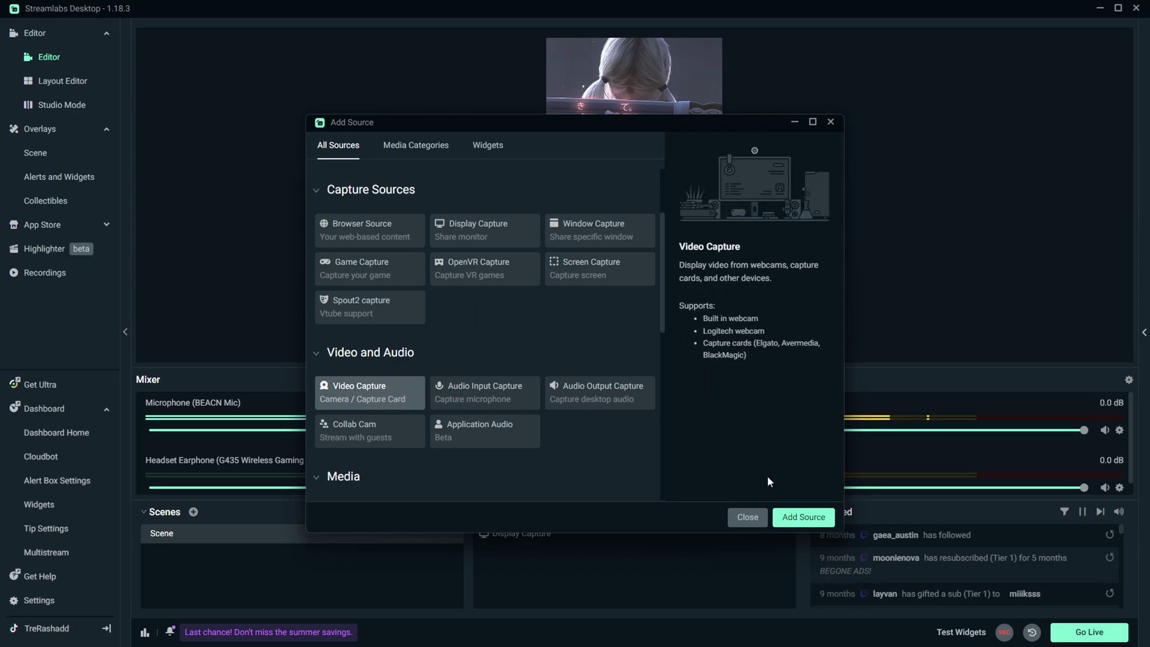
{"action": "left_click", "coordinate": [803, 517]}
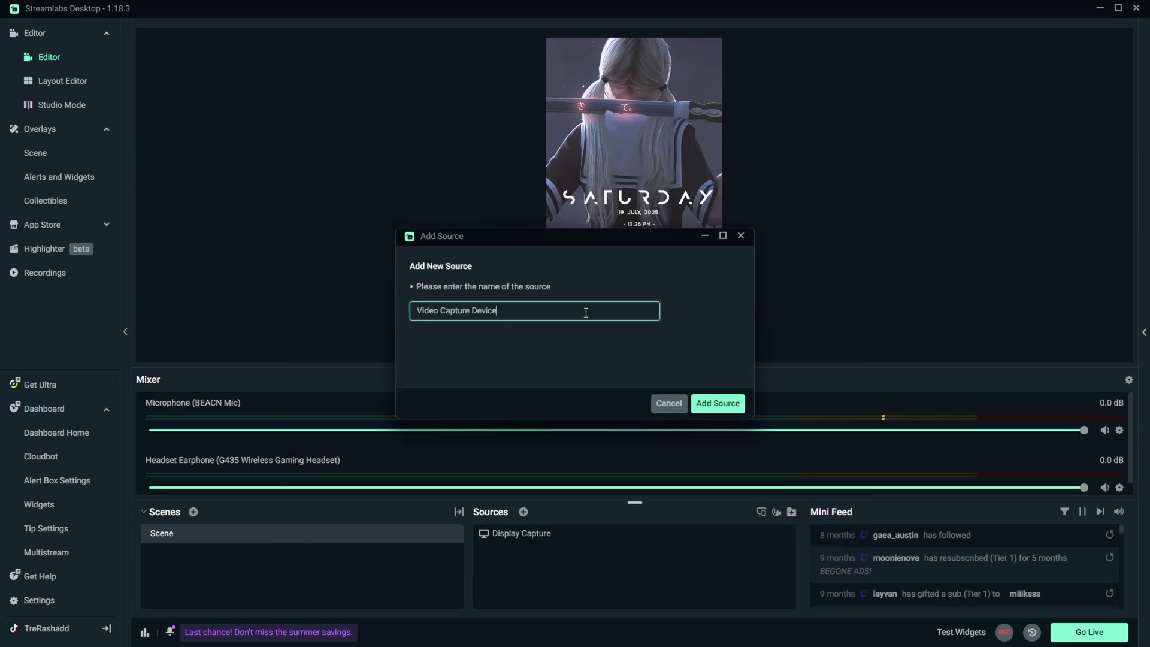
{"action": "type", "text": "camera"}
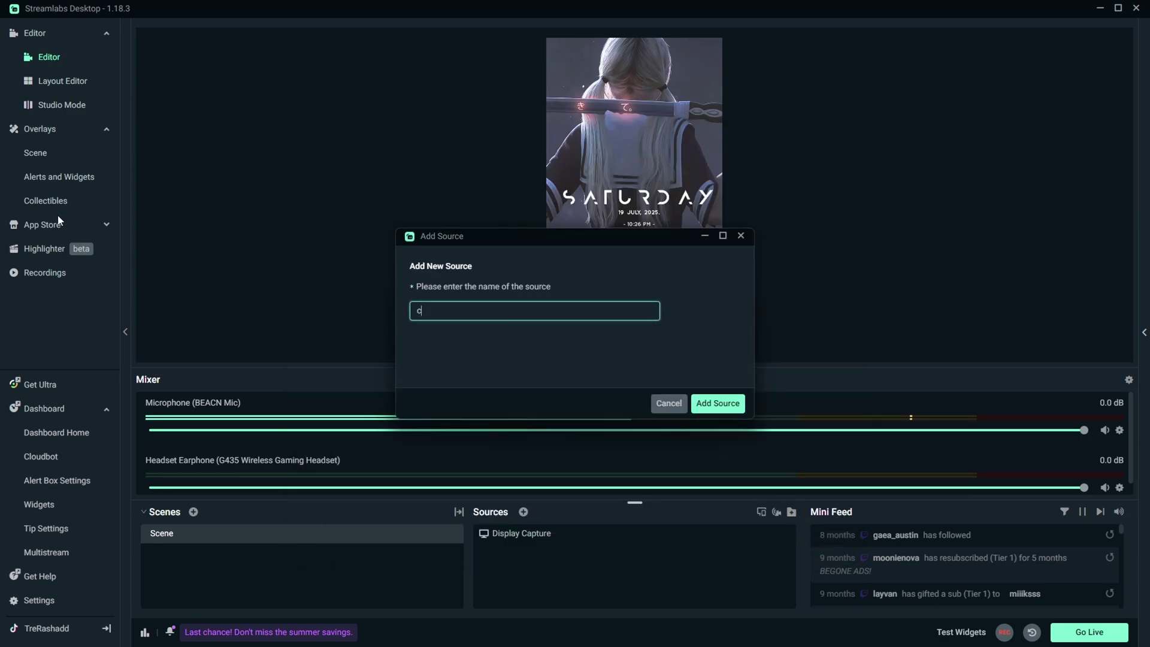
{"action": "left_click", "coordinate": [738, 404]}
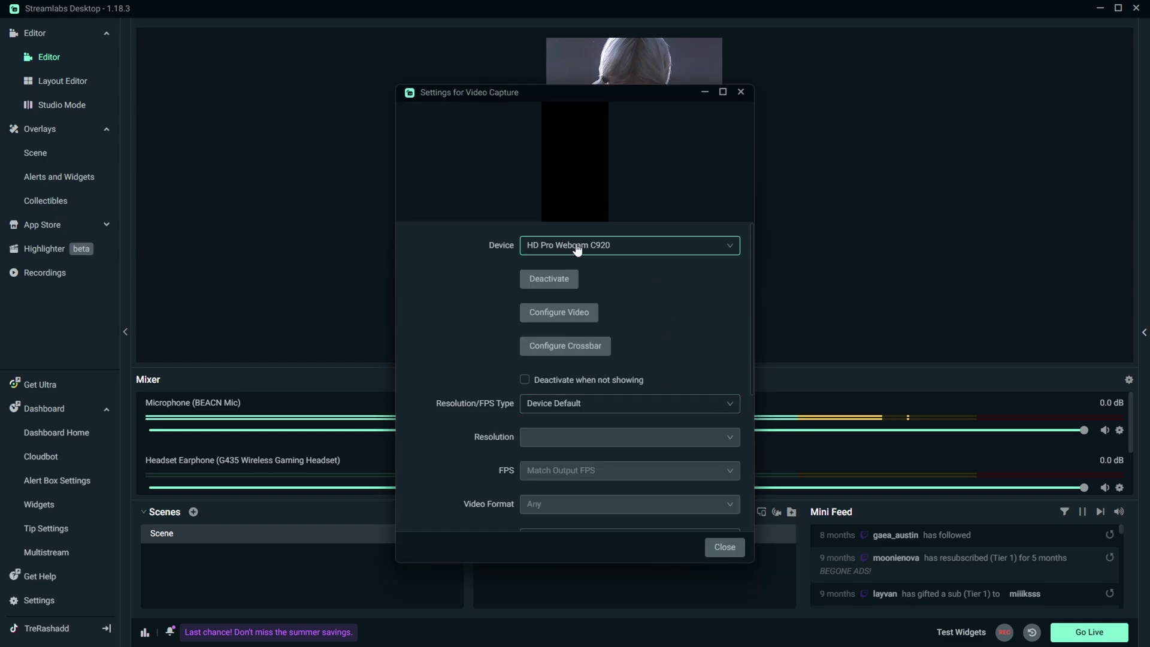
- Set the camera source's device to Cam Link 4K and close its properties
{"action": "left_click", "coordinate": [608, 250]}
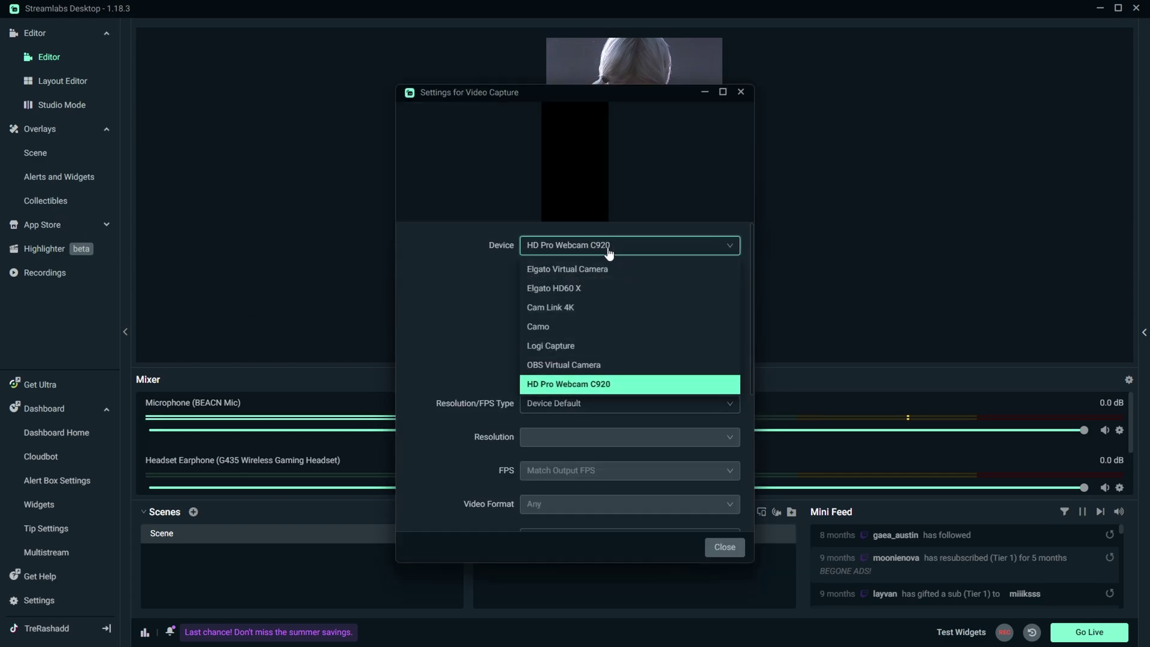
{"action": "left_click", "coordinate": [599, 281]}
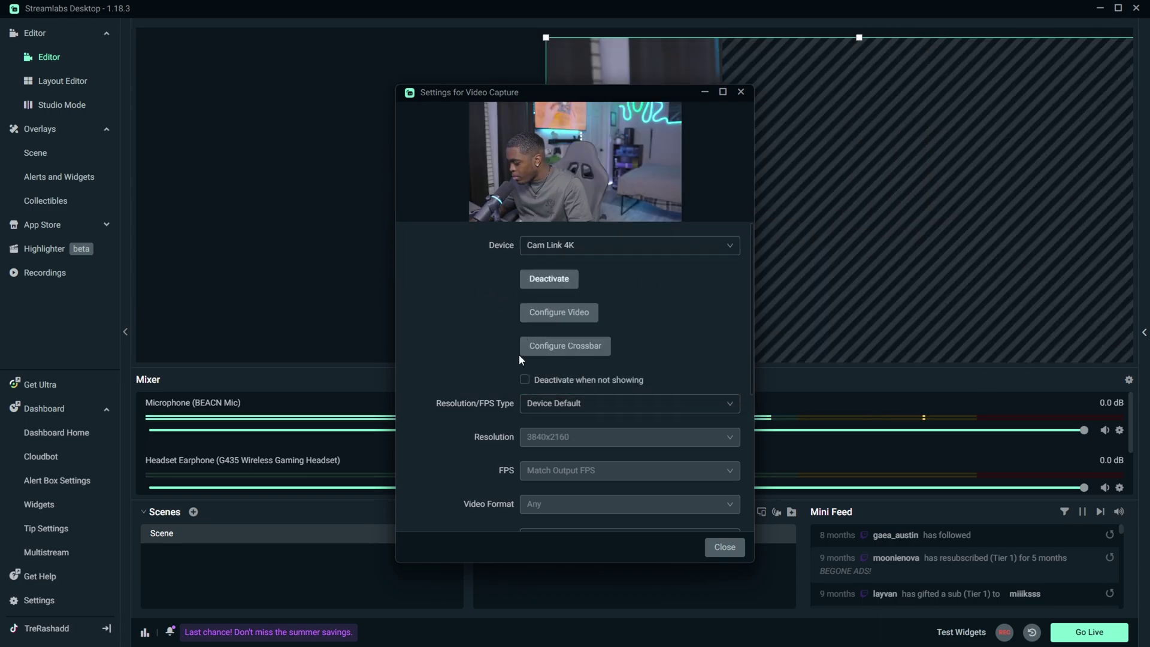
{"action": "scroll", "coordinate": [520, 378], "scroll_direction": "down", "scroll_amount": 5}
{"action": "left_click", "coordinate": [722, 548]}
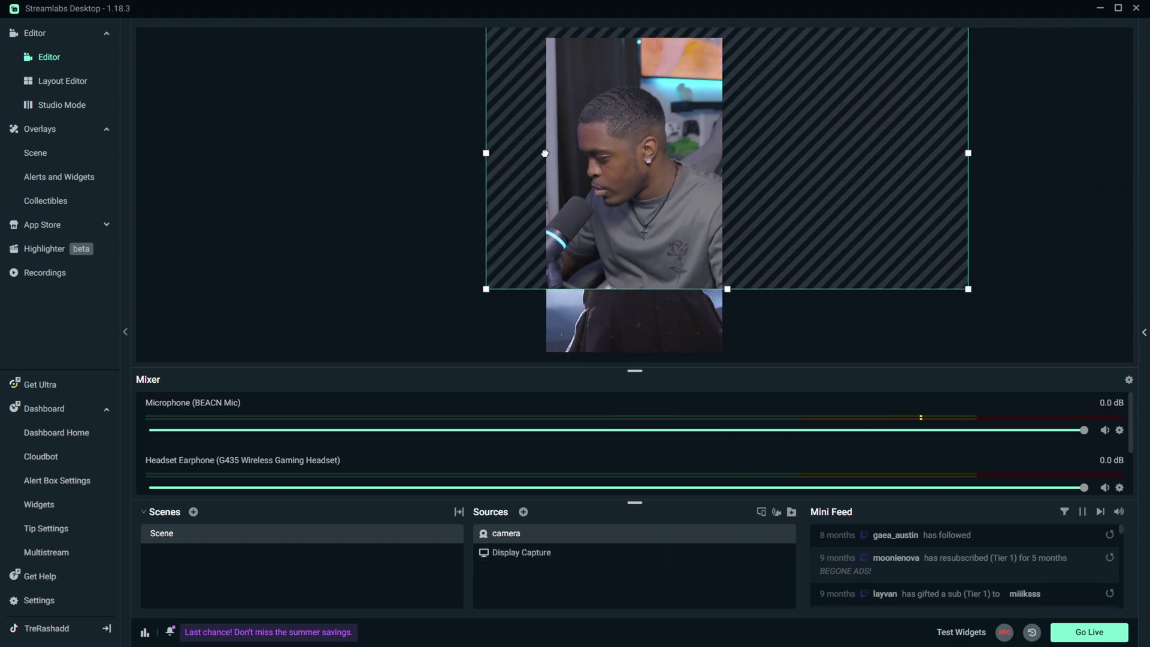
- Place the camera across the canvas top and pull the Display Capture's top edge below it
{"action": "left_click_drag", "start_coordinate": [536, 155], "coordinate": [653, 137]}
{"action": "left_click", "coordinate": [647, 311]}
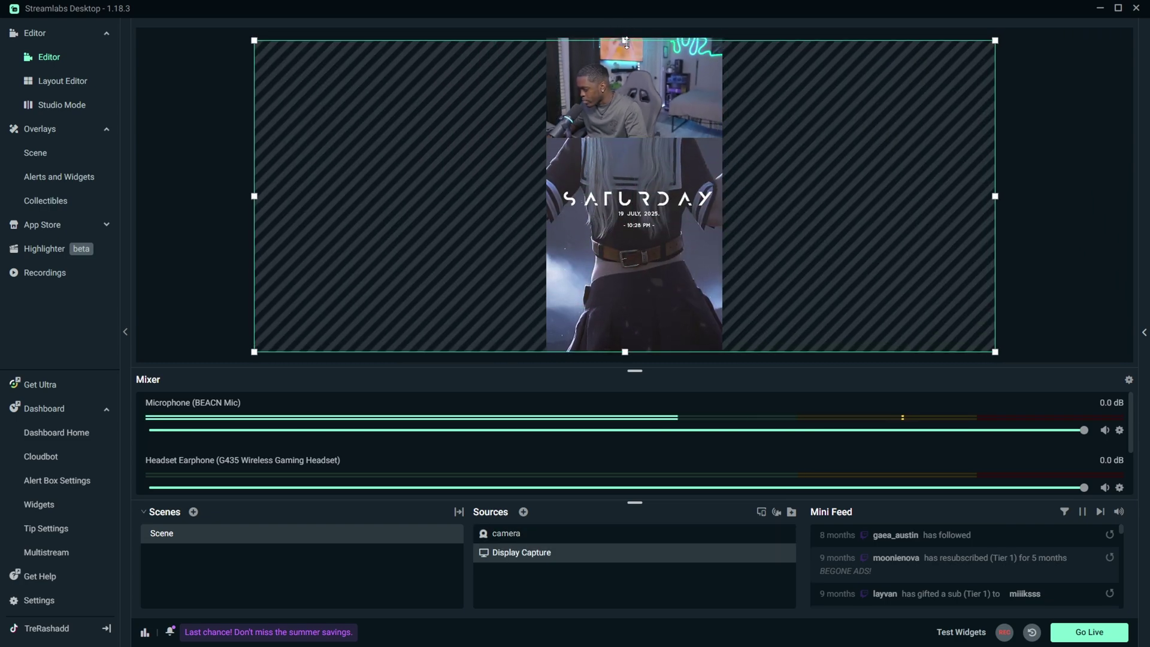
{"action": "left_click_drag", "start_coordinate": [627, 44], "coordinate": [647, 138]}
{"action": "left_click", "coordinate": [975, 322]}
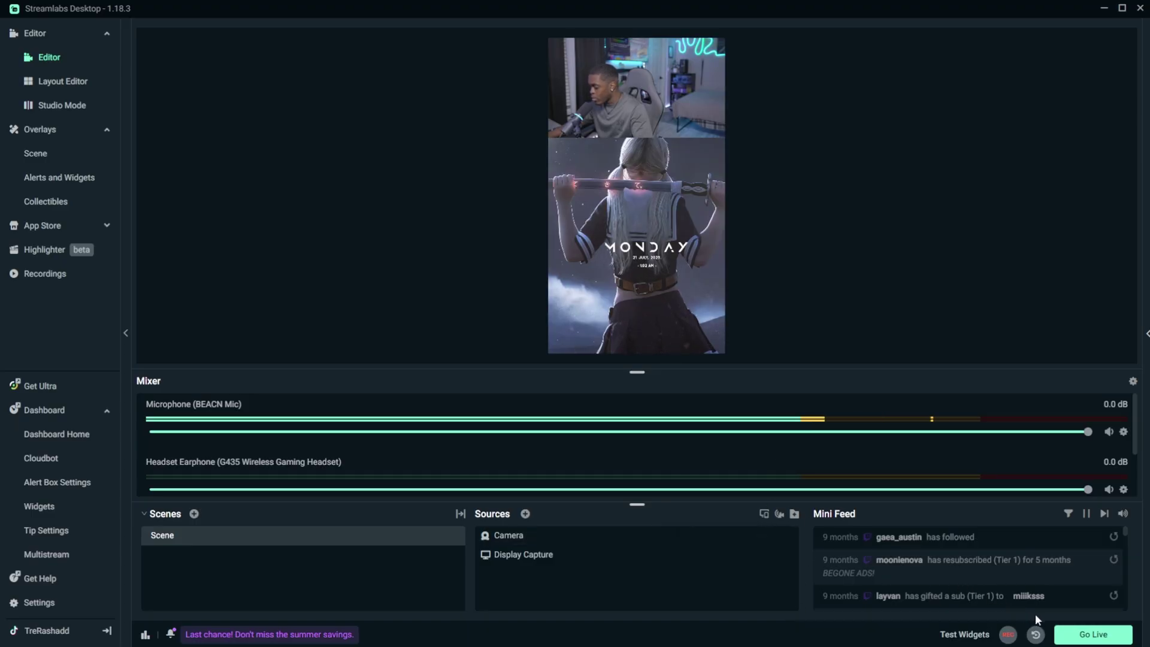
- Open the Go Live dialog and request TikTok LIVE access for Streamlabs
{"action": "left_click", "coordinate": [1097, 641]}
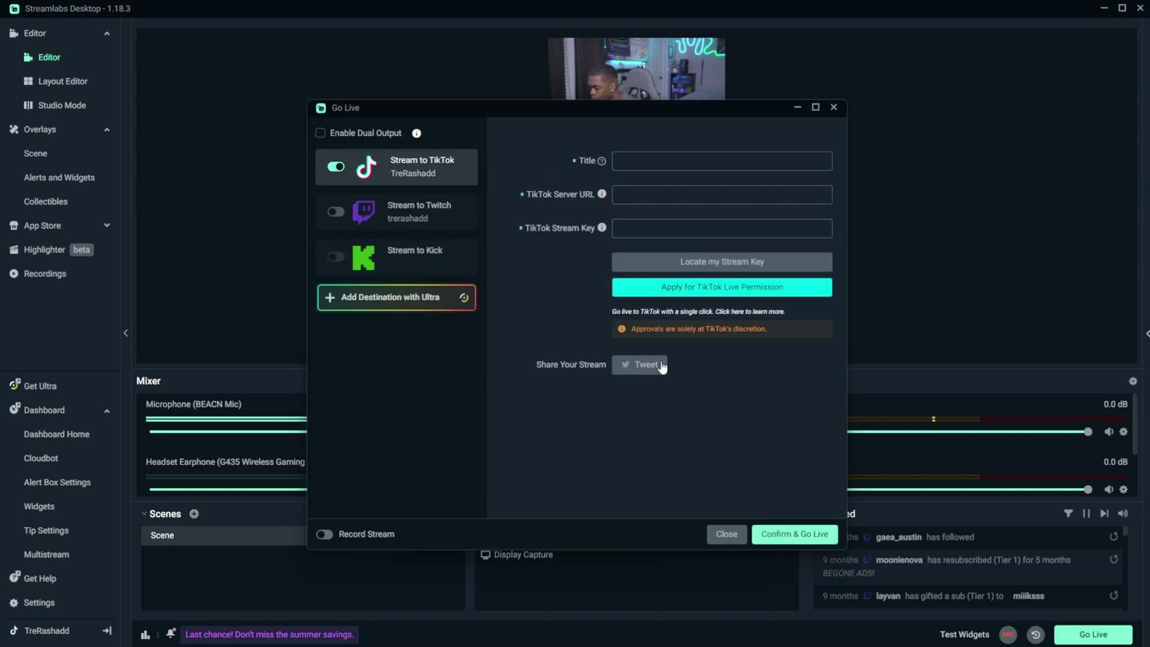
{"action": "left_click", "coordinate": [663, 162]}
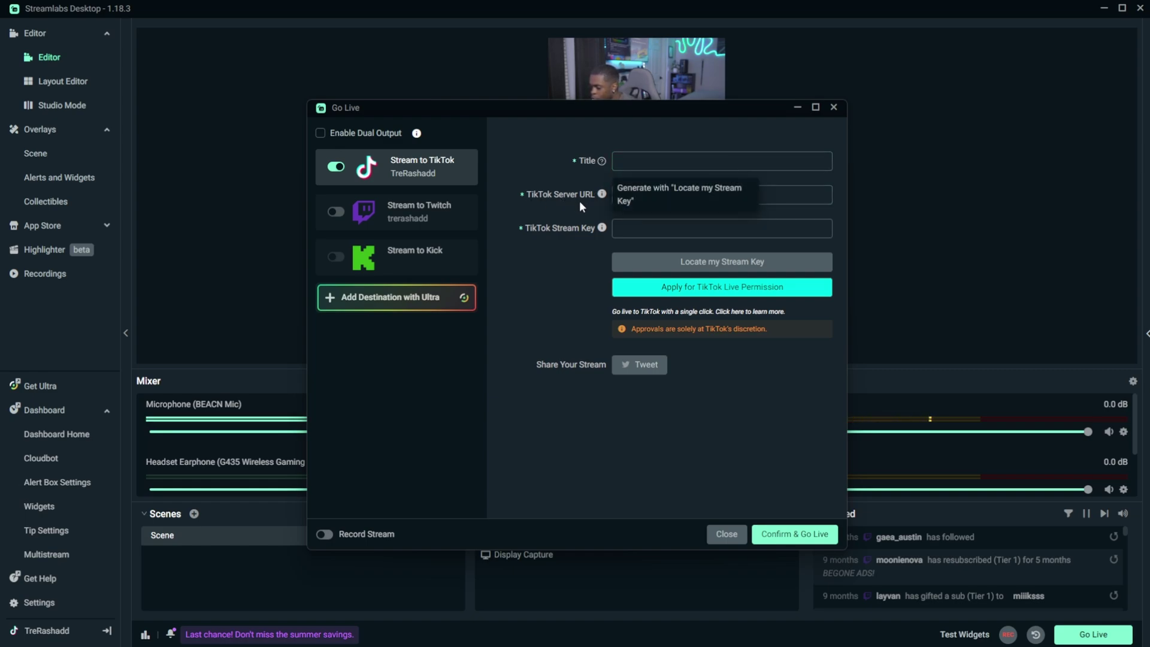
{"action": "mouse_move", "coordinate": [534, 199]}
{"action": "mouse_move", "coordinate": [535, 229]}
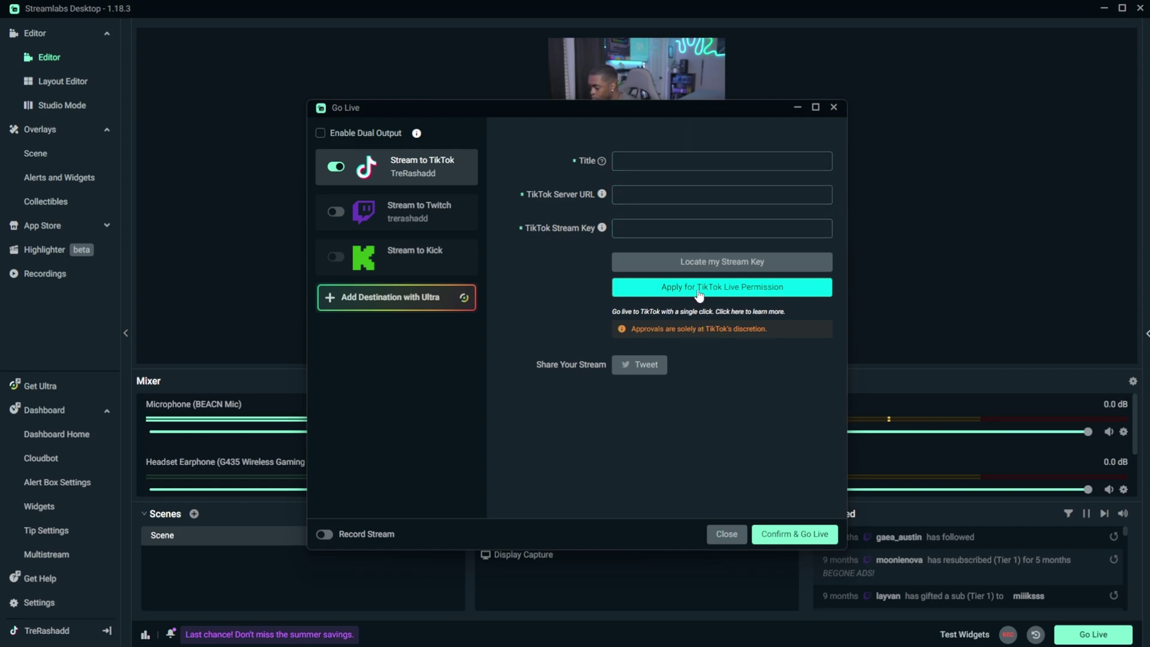
{"action": "left_click", "coordinate": [773, 287]}
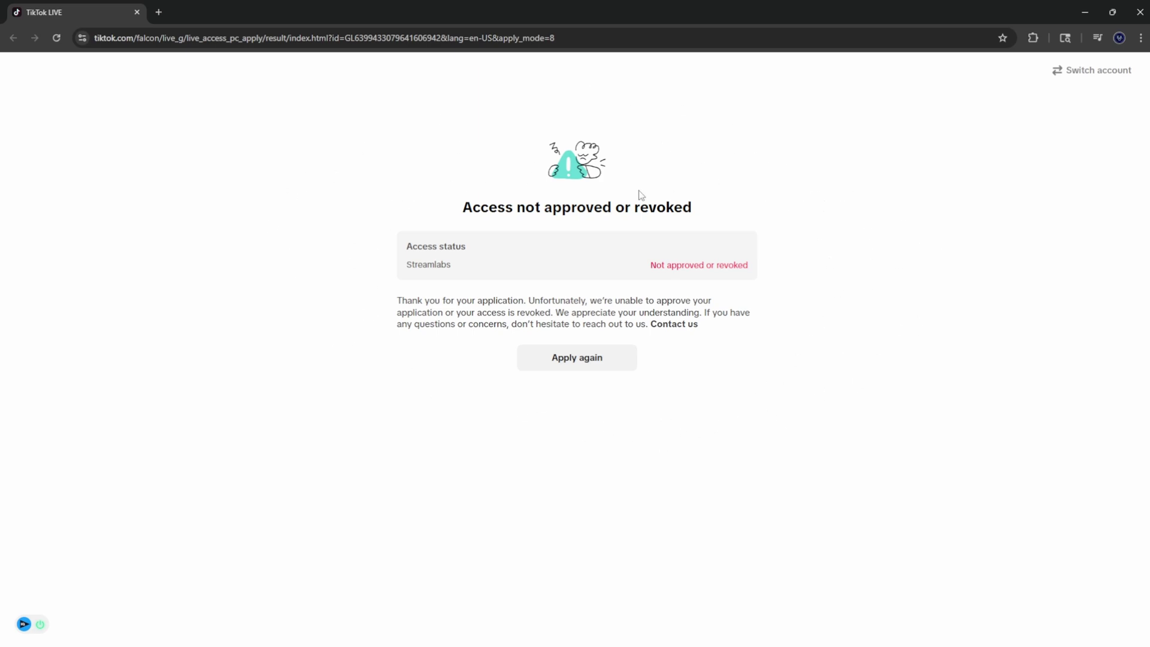
- Reapply on TikTok LIVE until Streamlabs' access status shows Approved
{"action": "left_click", "coordinate": [582, 365]}
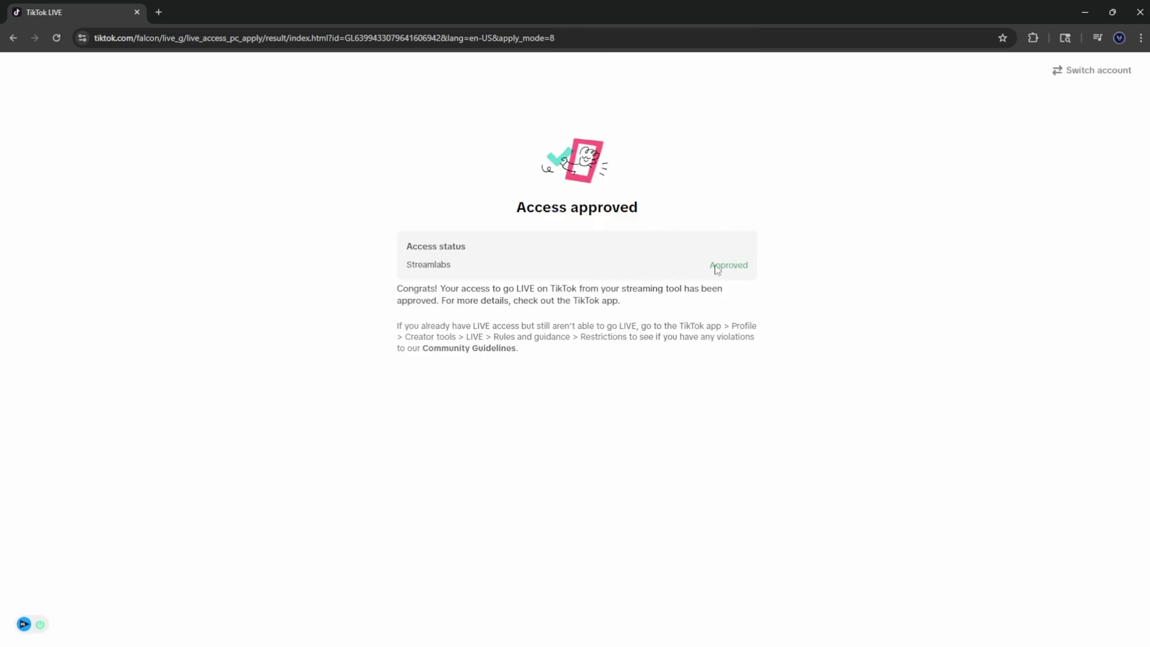
- Minimize the browser and reopen the Go Live dialog to refresh the TikTok fields
{"action": "left_click", "coordinate": [1094, 12]}
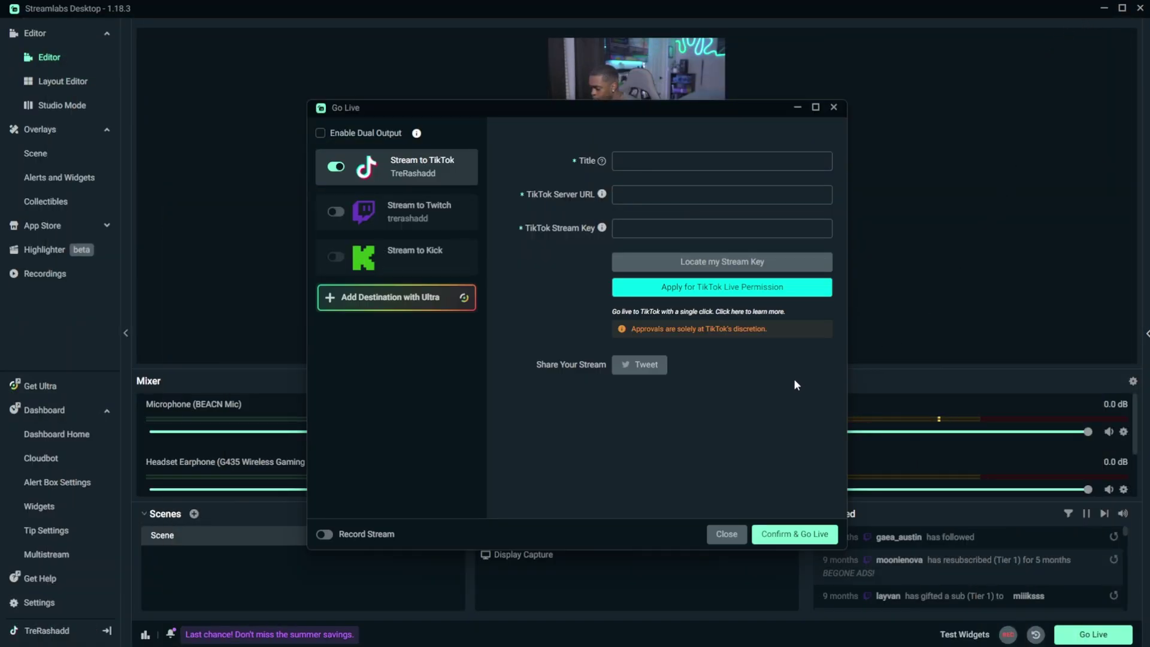
{"action": "left_click", "coordinate": [728, 533]}
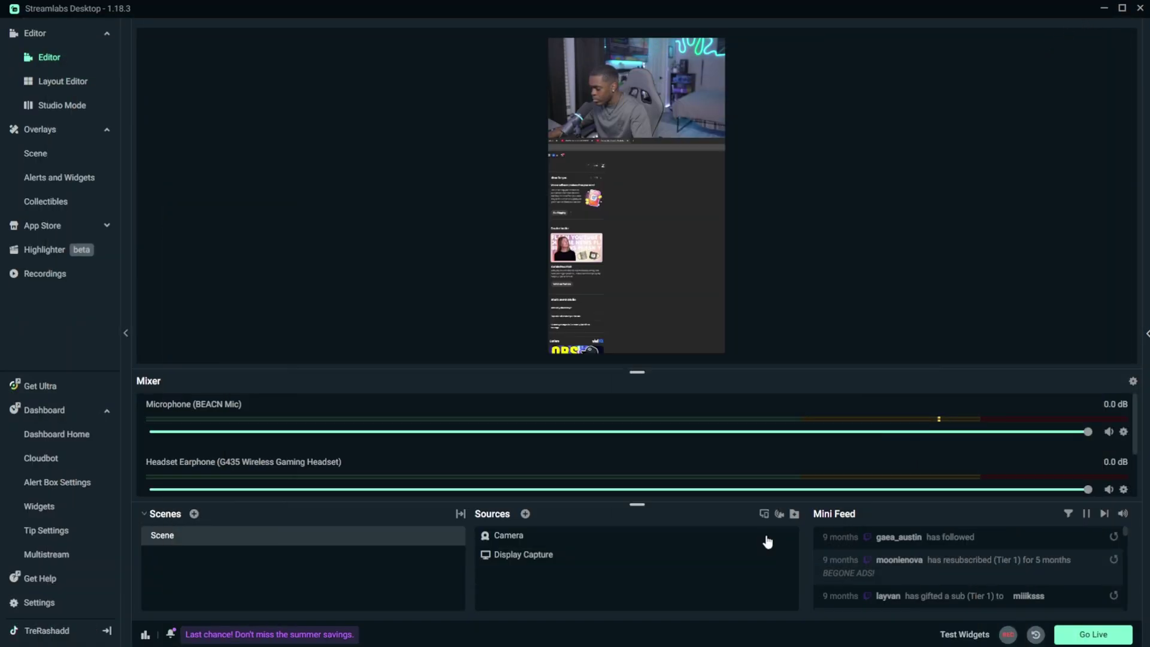
{"action": "left_click", "coordinate": [1075, 639]}
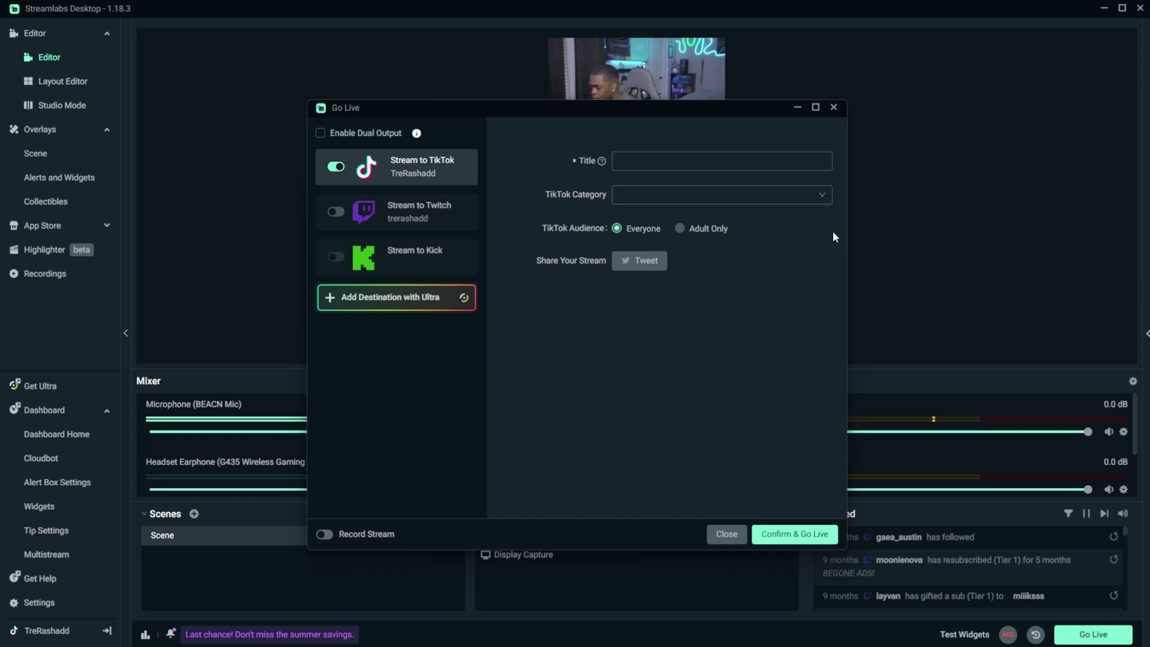
- Enter the title 'Streaming with friends' and choose VALORANT as the TikTok category
{"action": "left_click", "coordinate": [630, 161]}
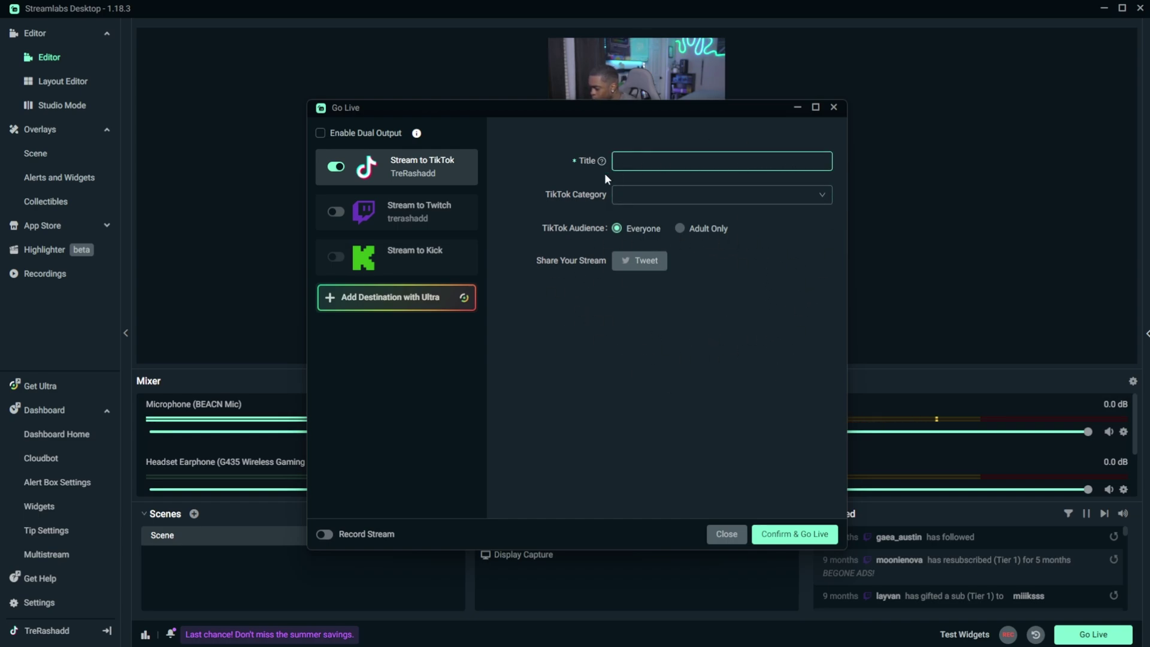
{"action": "left_click", "coordinate": [663, 196]}
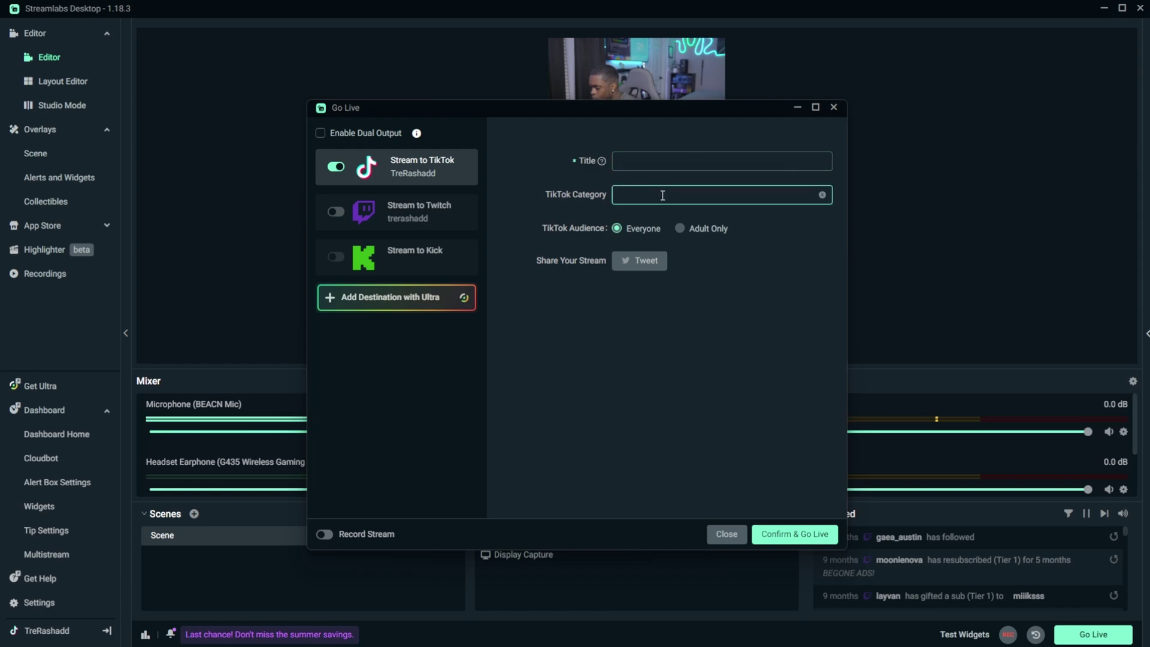
{"action": "left_click", "coordinate": [773, 197]}
{"action": "left_click", "coordinate": [758, 169]}
{"action": "type", "text": "Streaming"}
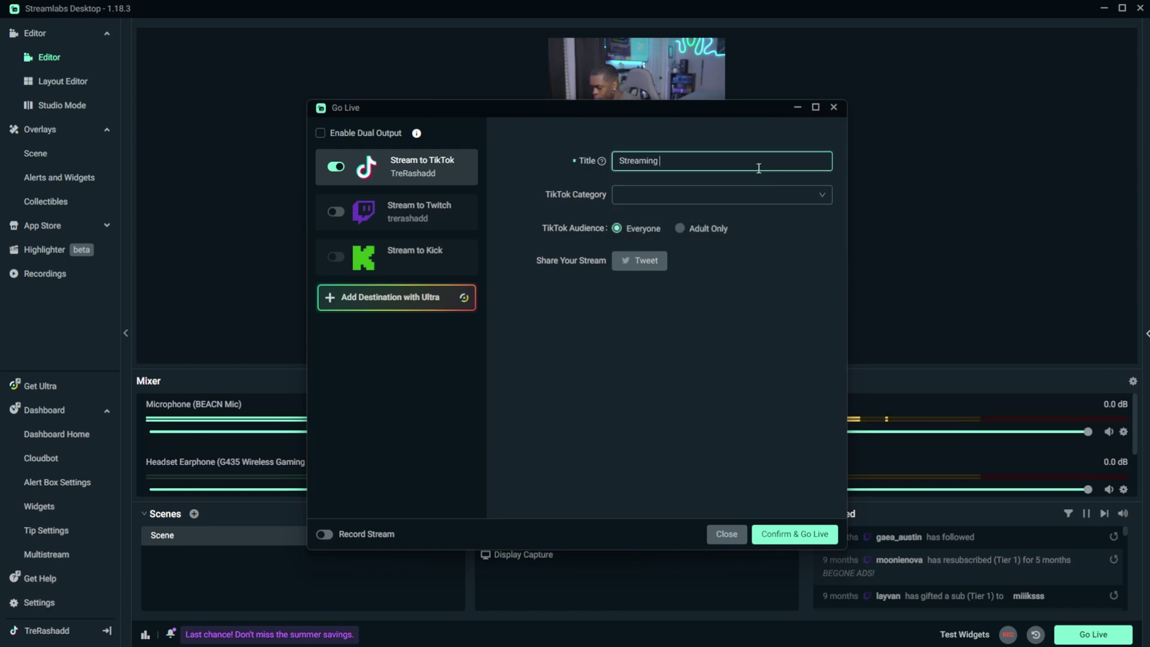
{"action": "type", "text": " with friends"}
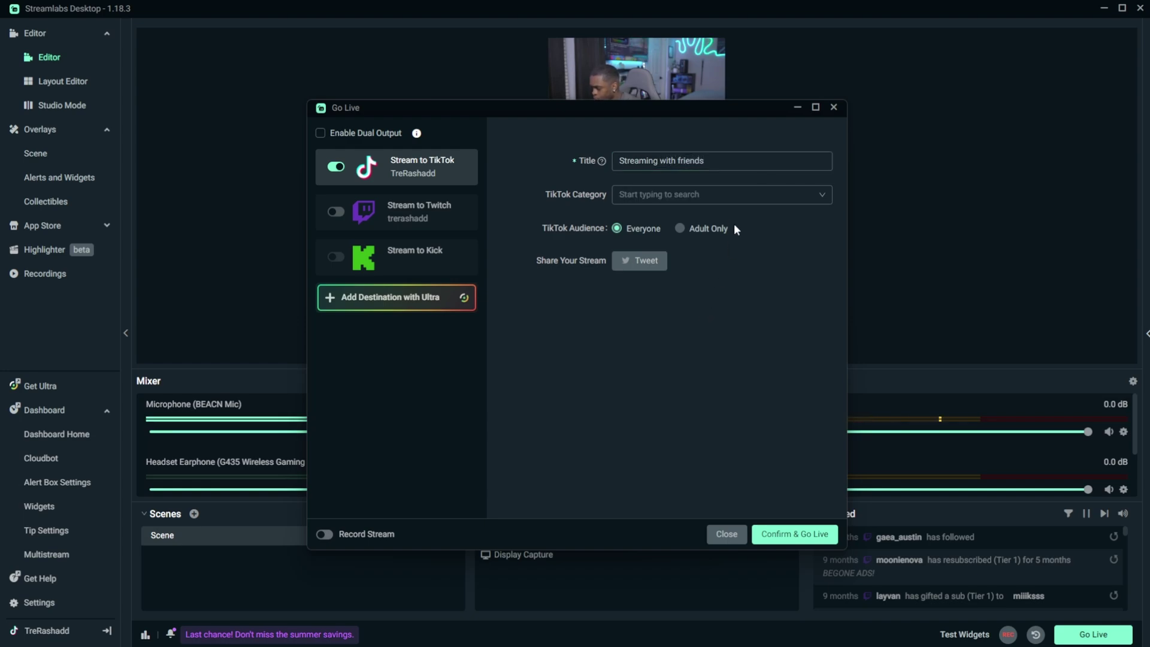
{"action": "left_click", "coordinate": [734, 197]}
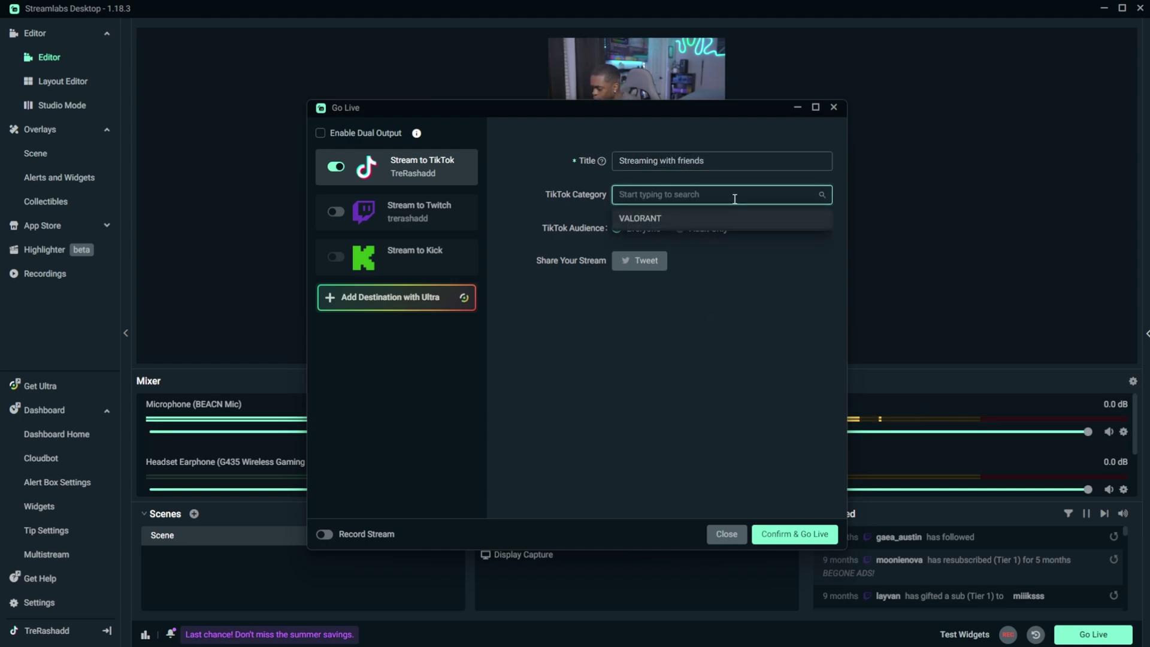
{"action": "left_click", "coordinate": [704, 216]}
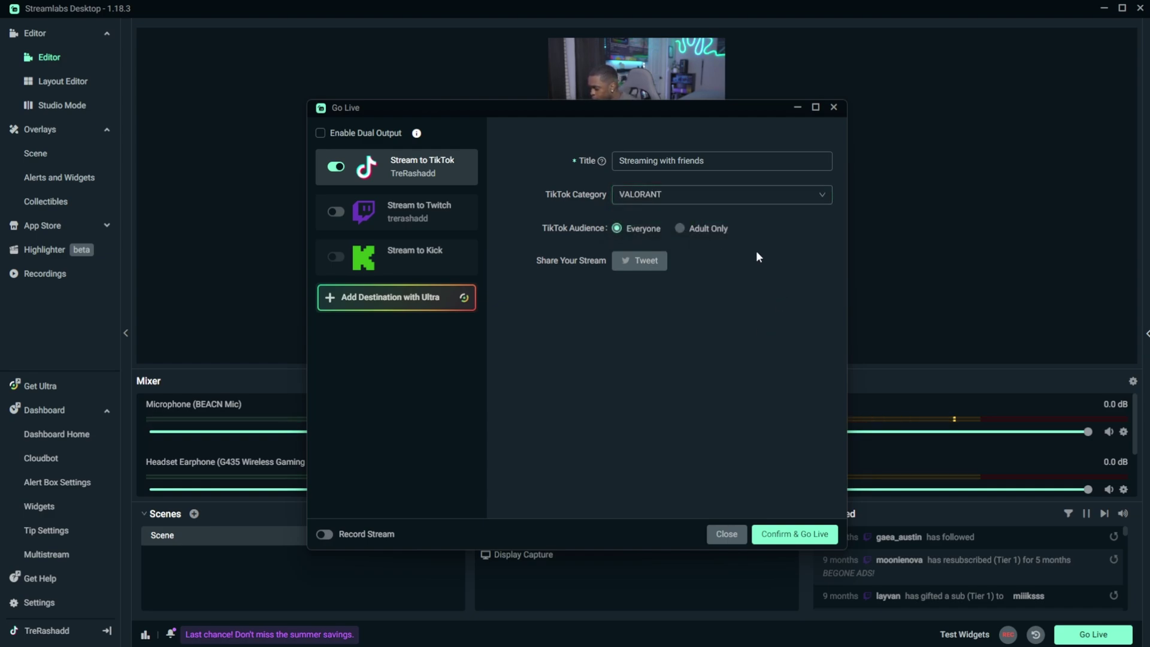